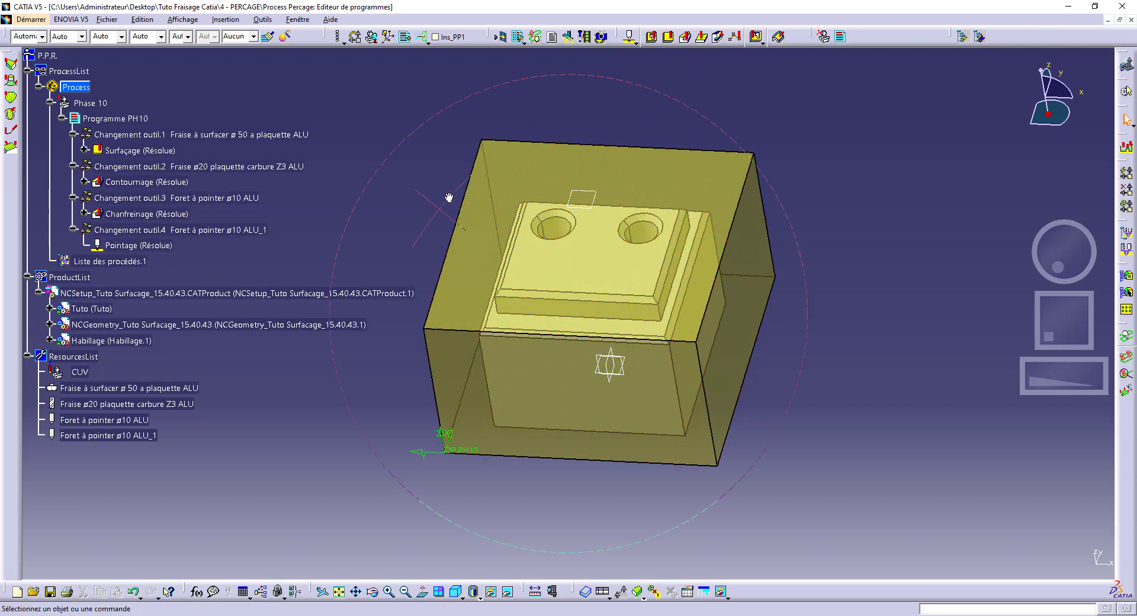
Open the NCSetup_Tuto Surfacage_15.40.43 product from the ProductList in its own window.
{"action": "scroll", "coordinate": [600, 379], "scroll_direction": "up", "scroll_amount": 5}
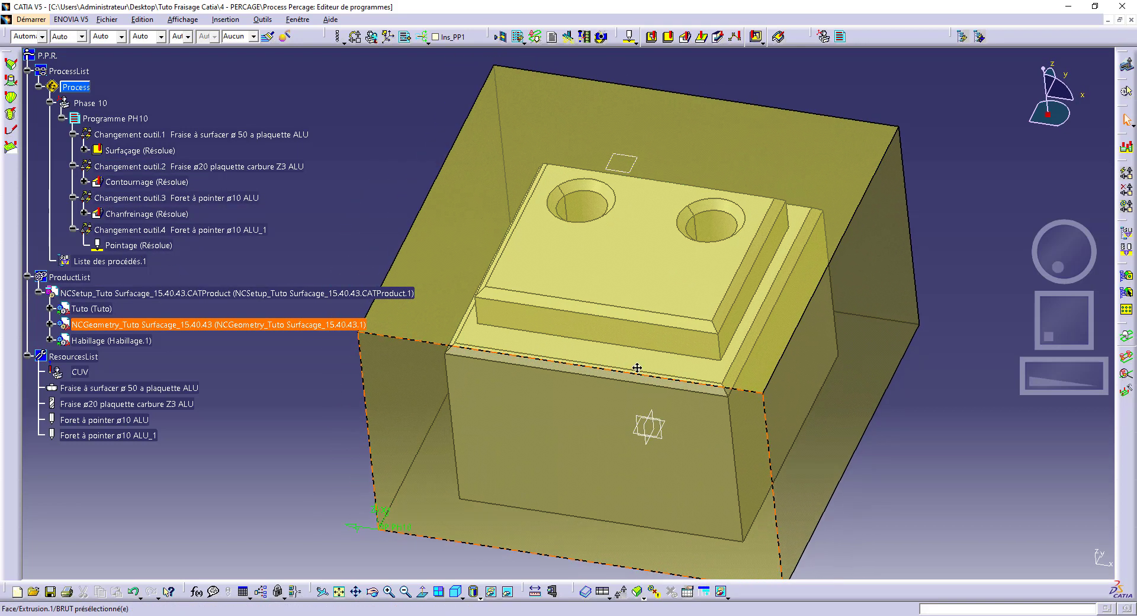
{"action": "left_click", "coordinate": [49, 308]}
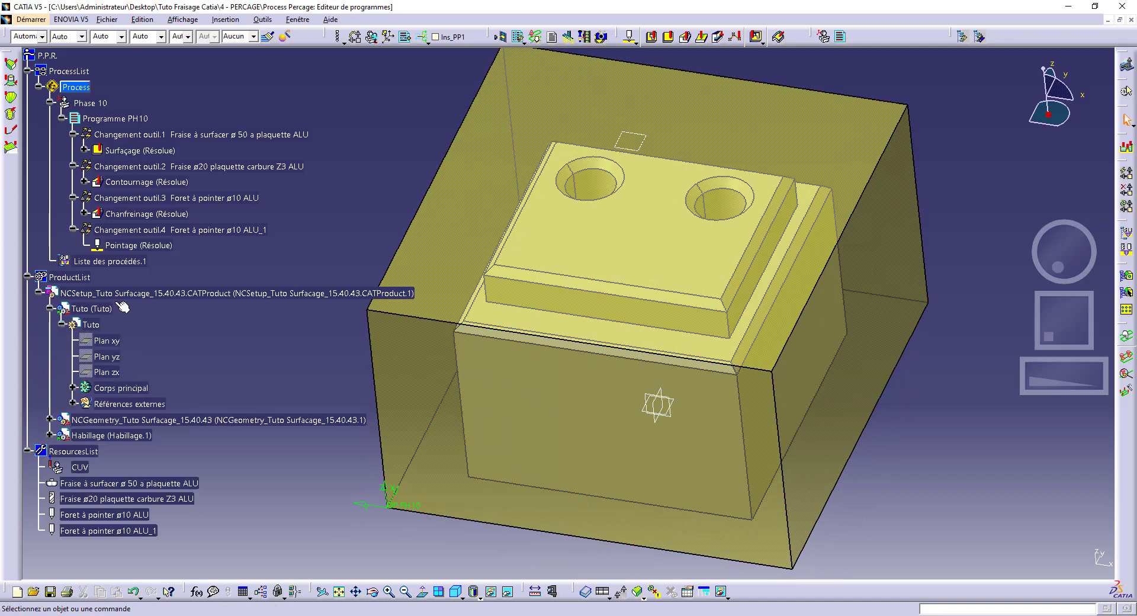
{"action": "left_click", "coordinate": [303, 22]}
{"action": "left_click", "coordinate": [118, 293]}
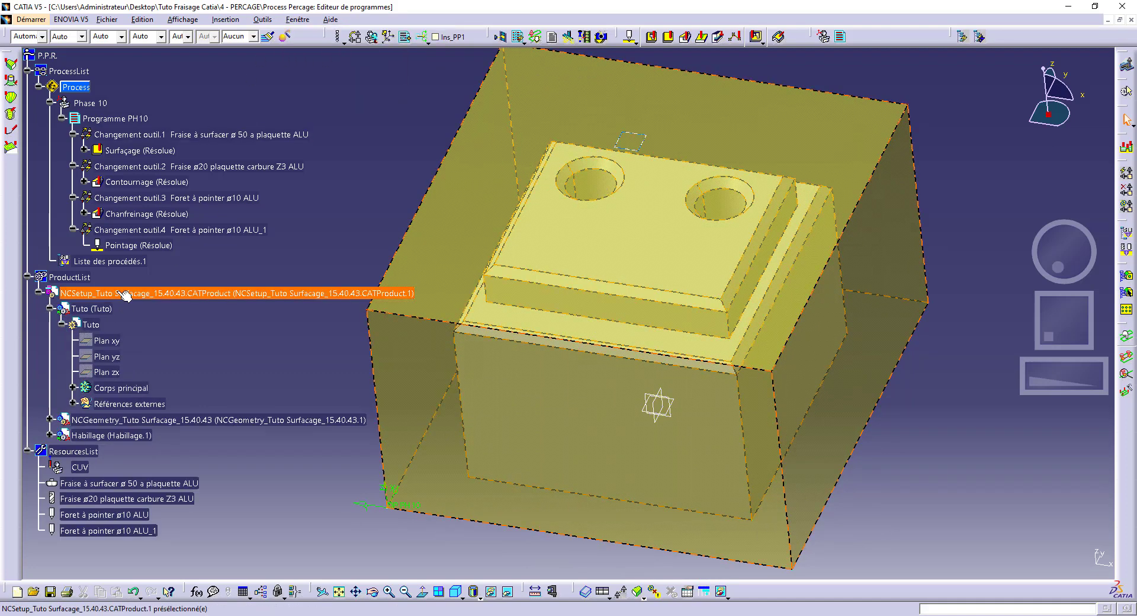
{"action": "right_click", "coordinate": [119, 294]}
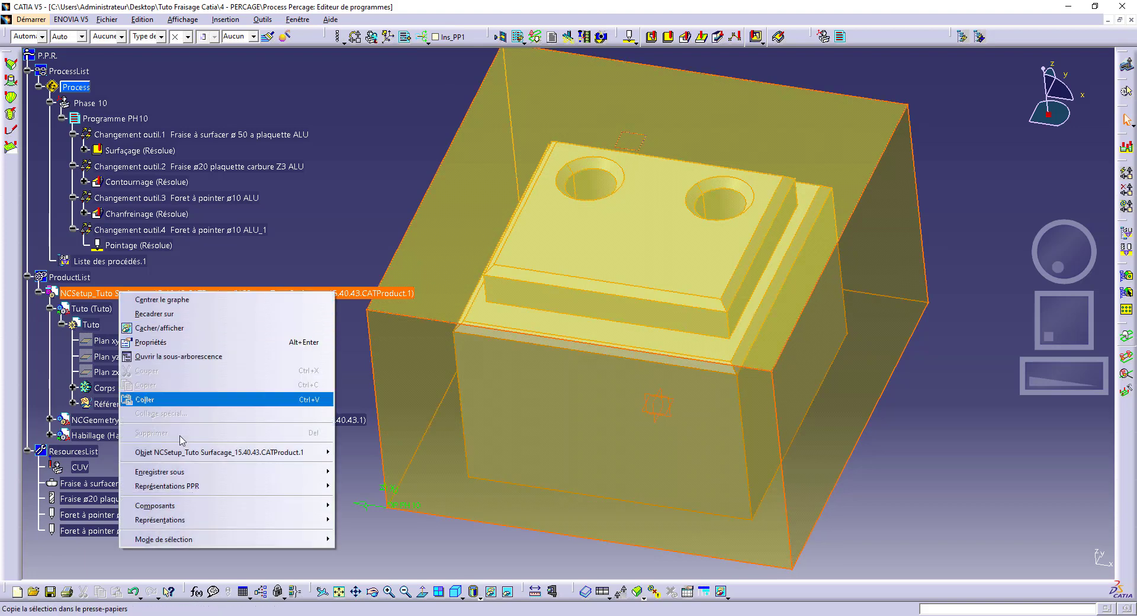
{"action": "mouse_move", "coordinate": [237, 452]}
{"action": "left_click", "coordinate": [403, 466]}
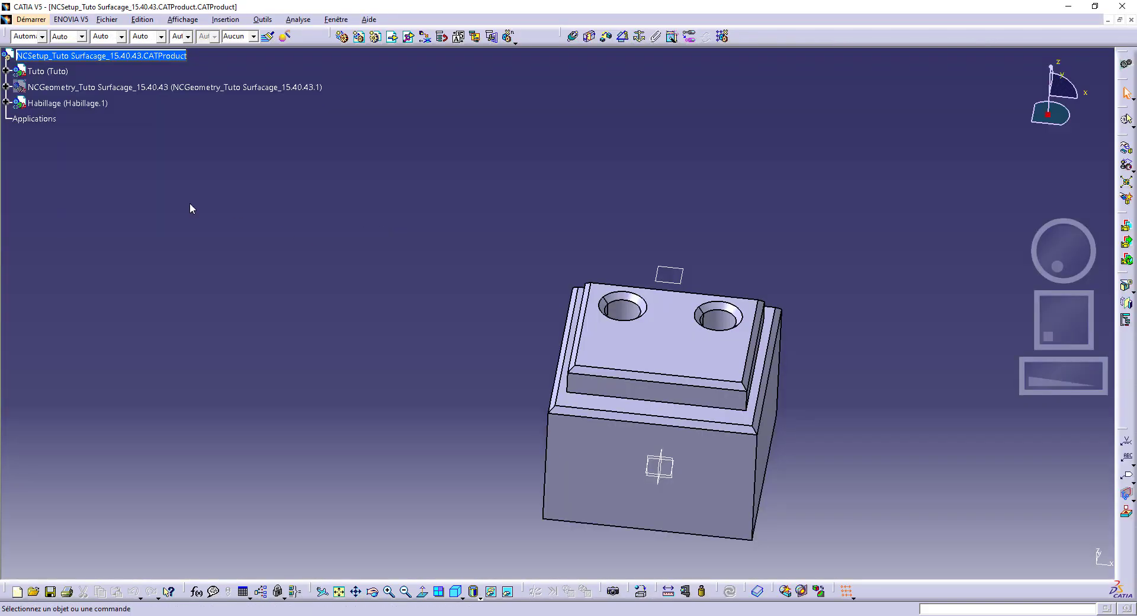
Examine the extension and type parameters of Trou.1 in the Tuto part's main body, and inspect the hole's shape on the model.
{"action": "middle_click_drag", "start_coordinate": [362, 391], "coordinate": [406, 397]}
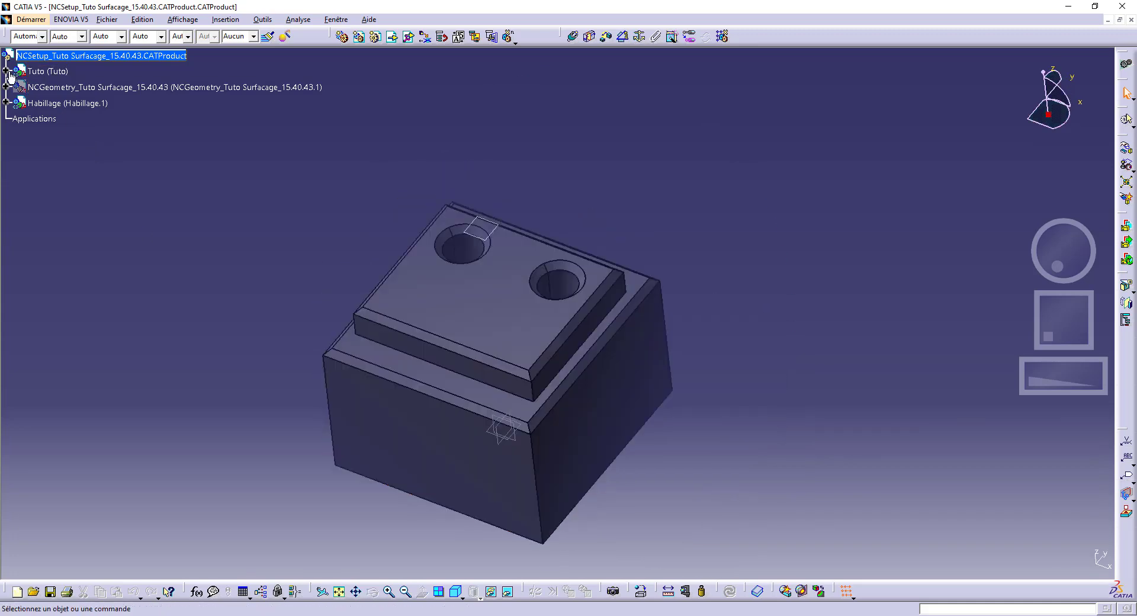
{"action": "left_click", "coordinate": [7, 71]}
{"action": "left_click", "coordinate": [17, 86]}
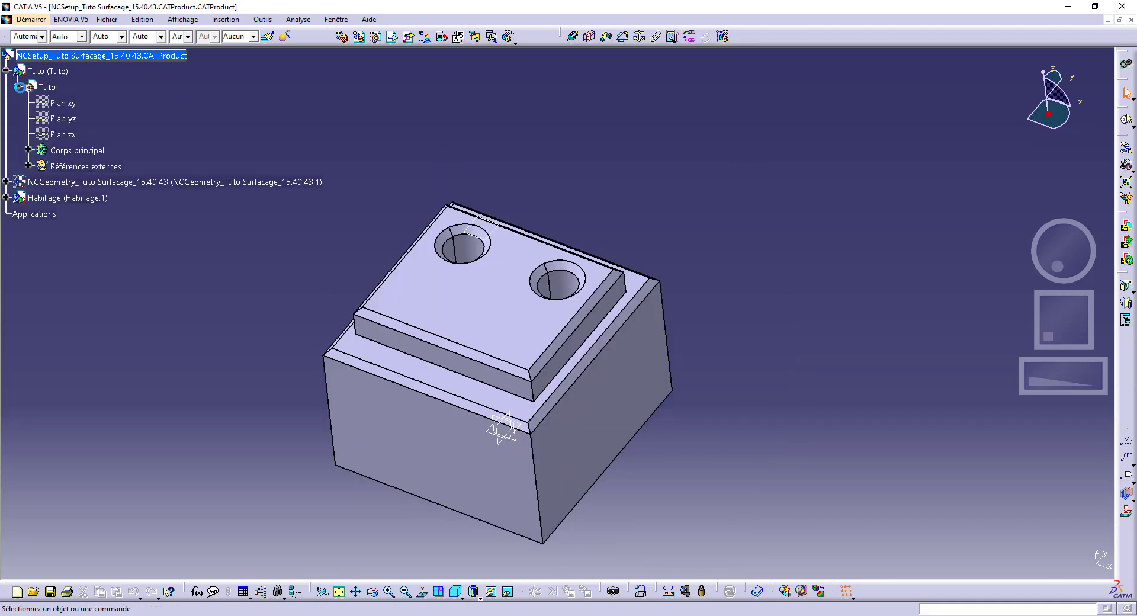
{"action": "left_click", "coordinate": [27, 149]}
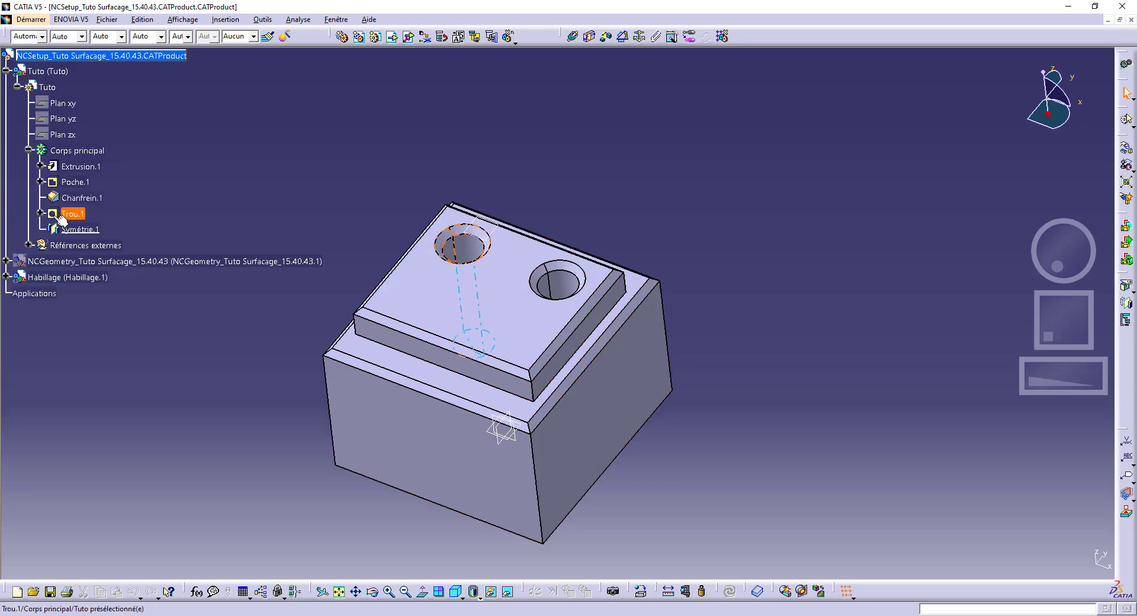
{"action": "left_click", "coordinate": [79, 217]}
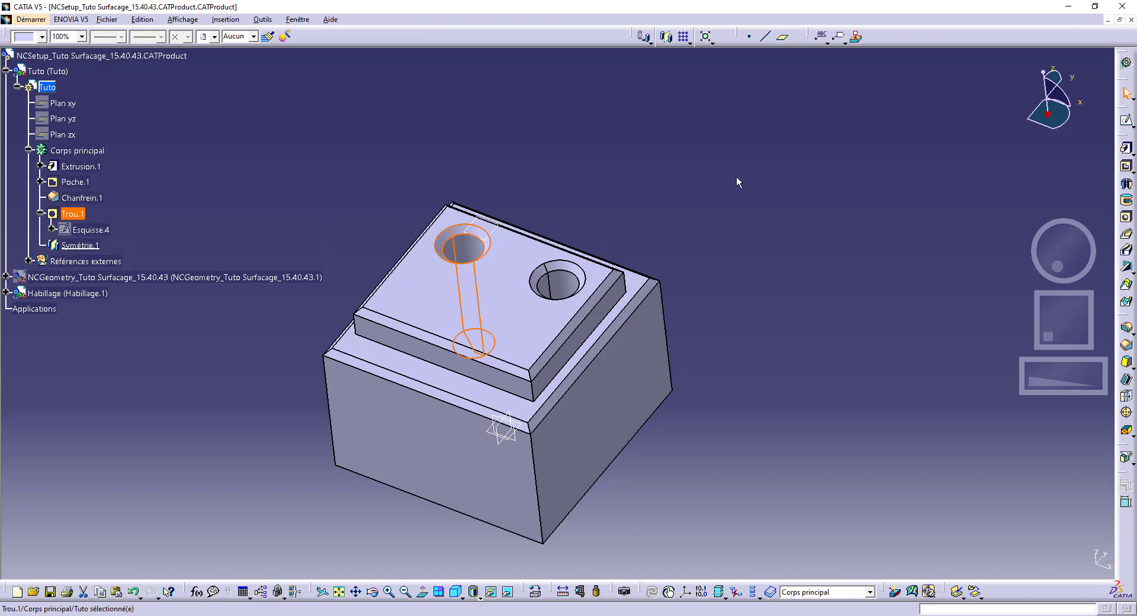
{"action": "double_click", "coordinate": [73, 213]}
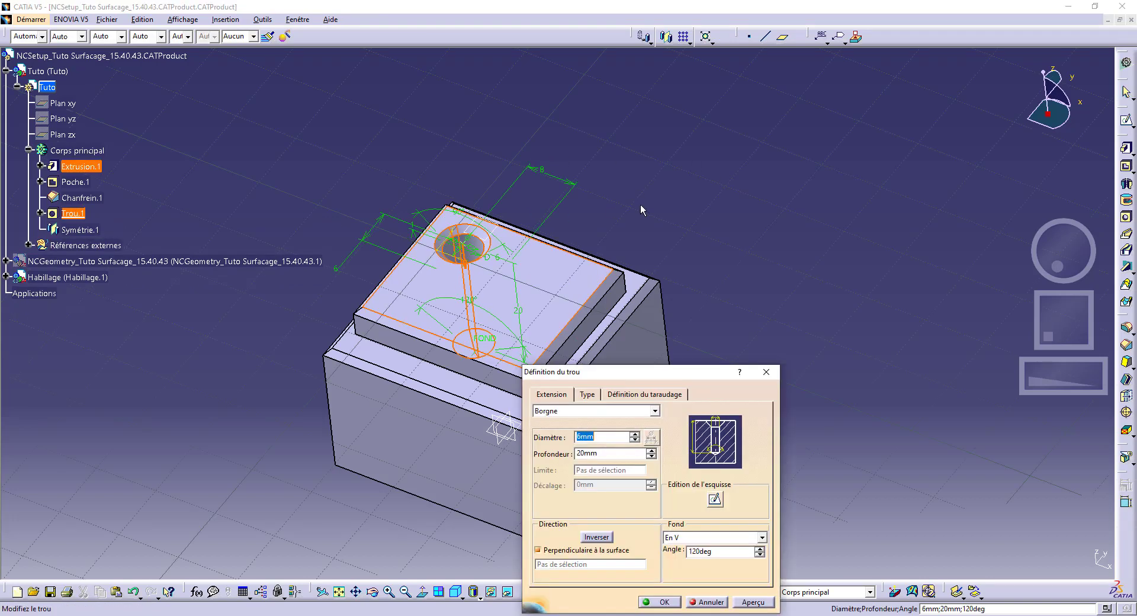
{"action": "left_click", "coordinate": [587, 395]}
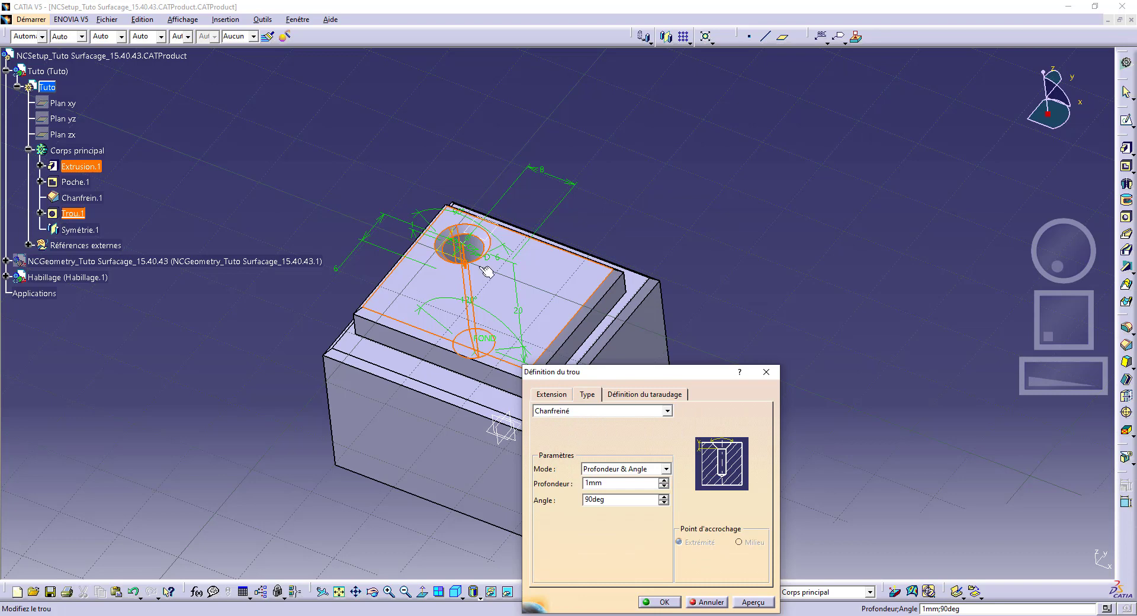
{"action": "left_click", "coordinate": [552, 394]}
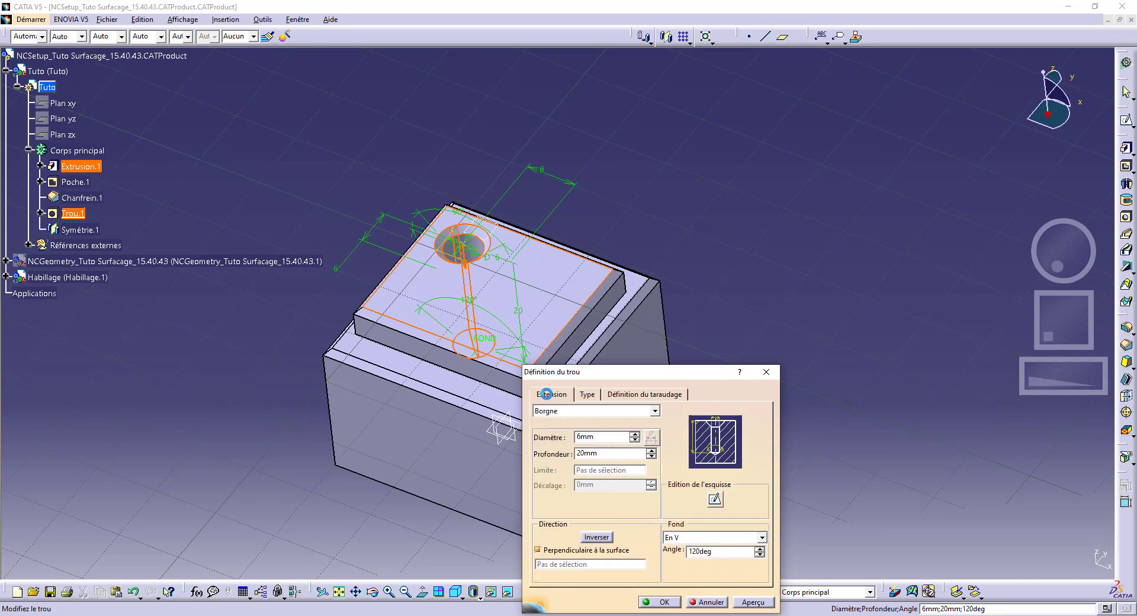
{"action": "left_click", "coordinate": [659, 602]}
{"action": "middle_click_drag", "start_coordinate": [740, 285], "coordinate": [424, 446]}
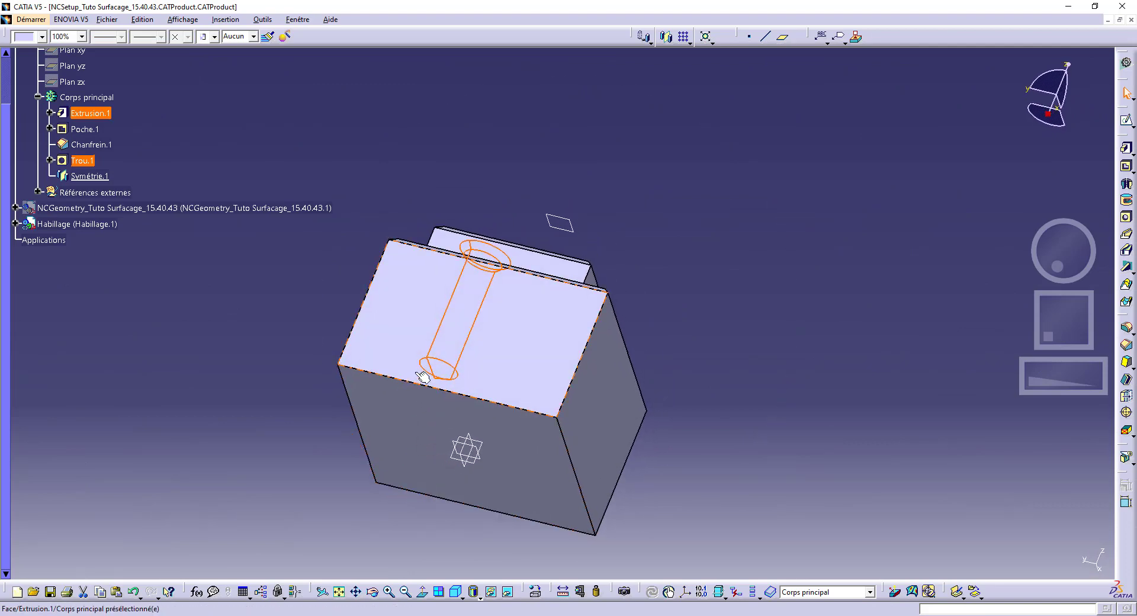
{"action": "middle_click_drag", "start_coordinate": [494, 330], "coordinate": [592, 331]}
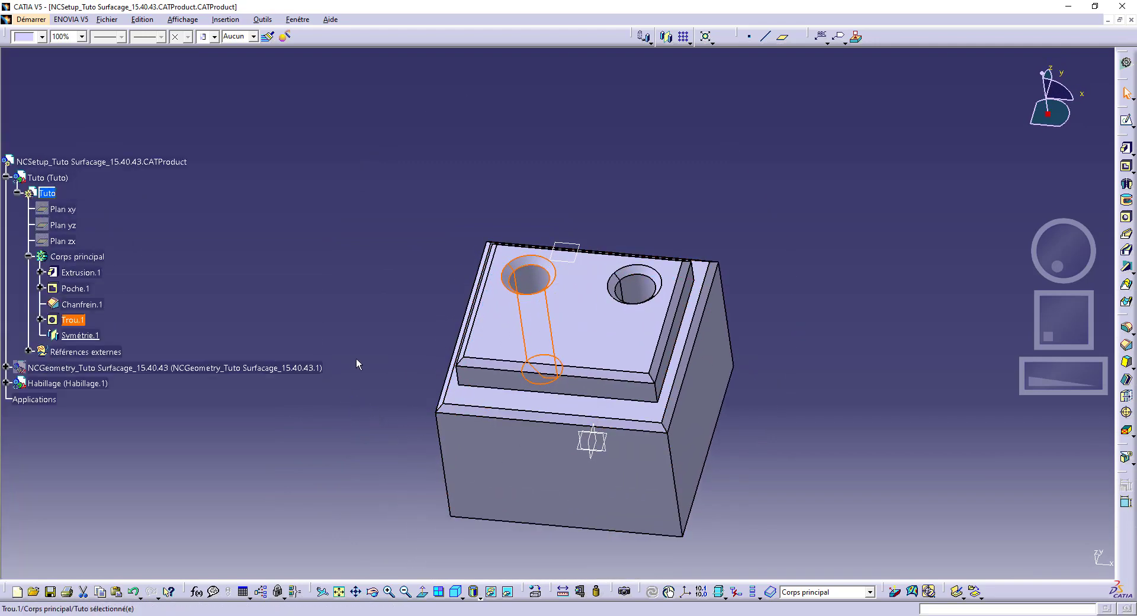
{"action": "scroll", "coordinate": [356, 360], "scroll_direction": "down", "scroll_amount": 3}
Return to the Process Percage program window and hide the NCGeometry component so that only the finished part shows.
{"action": "left_click", "coordinate": [298, 20]}
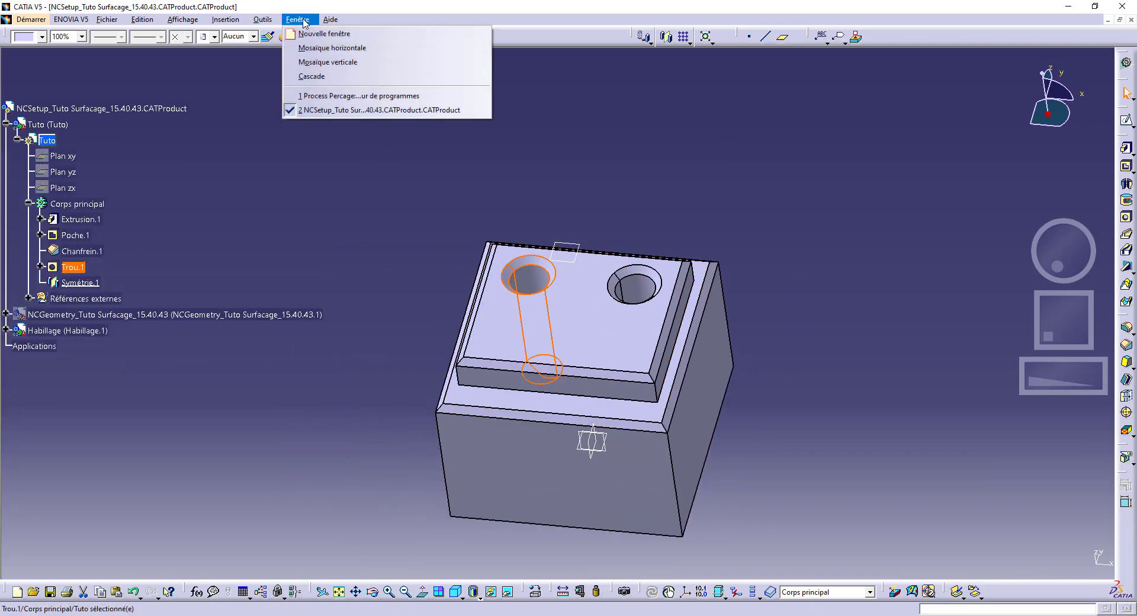
{"action": "left_click", "coordinate": [331, 96]}
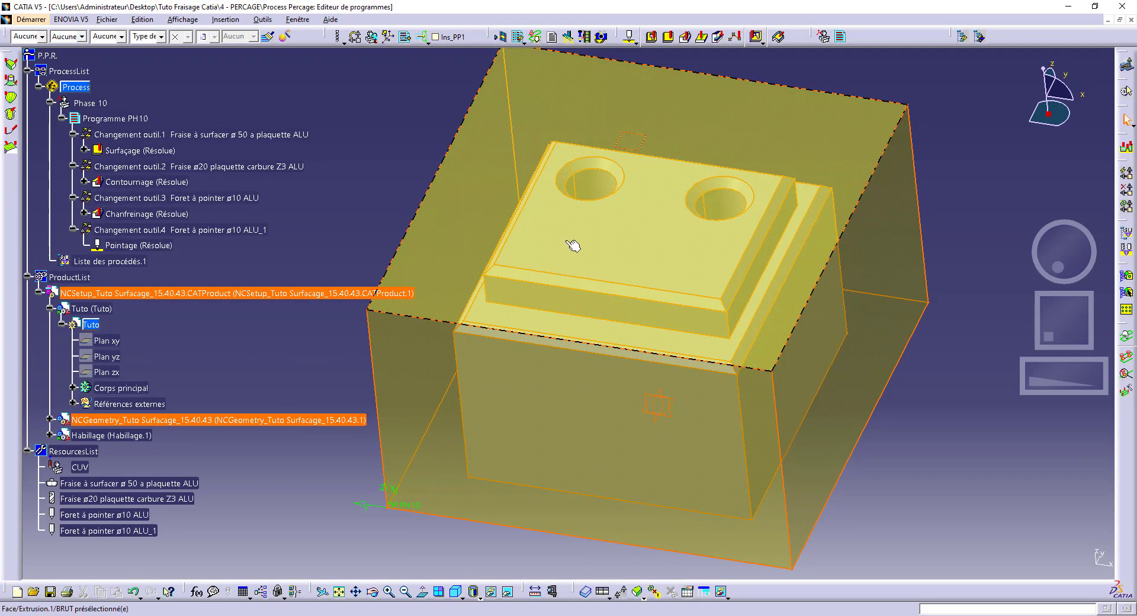
{"action": "middle_click_drag", "start_coordinate": [571, 246], "coordinate": [591, 278], "text": "ctrl"}
{"action": "left_click", "coordinate": [113, 420]}
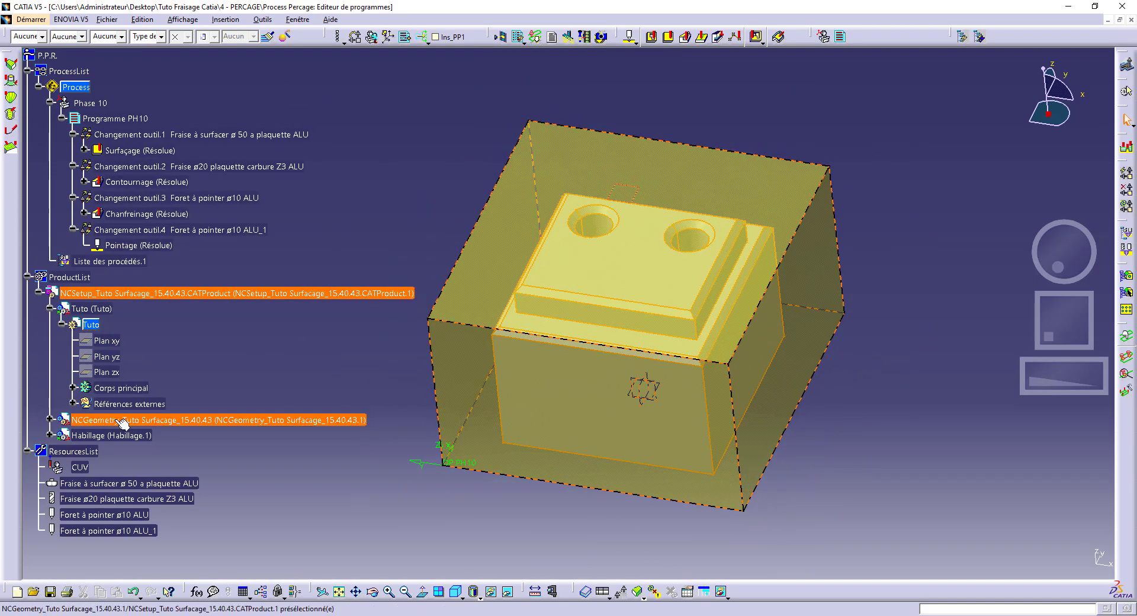
{"action": "right_click", "coordinate": [116, 420]}
{"action": "mouse_move", "coordinate": [185, 413]}
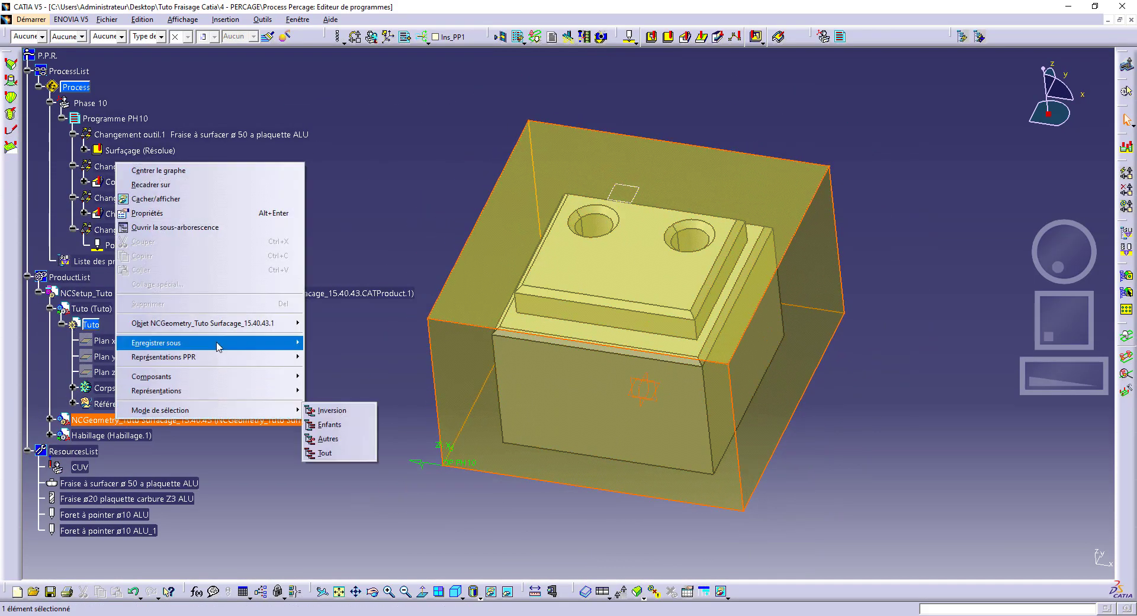
{"action": "left_click", "coordinate": [182, 204]}
{"action": "middle_click_drag", "start_coordinate": [485, 186], "coordinate": [513, 177], "text": "ctrl"}
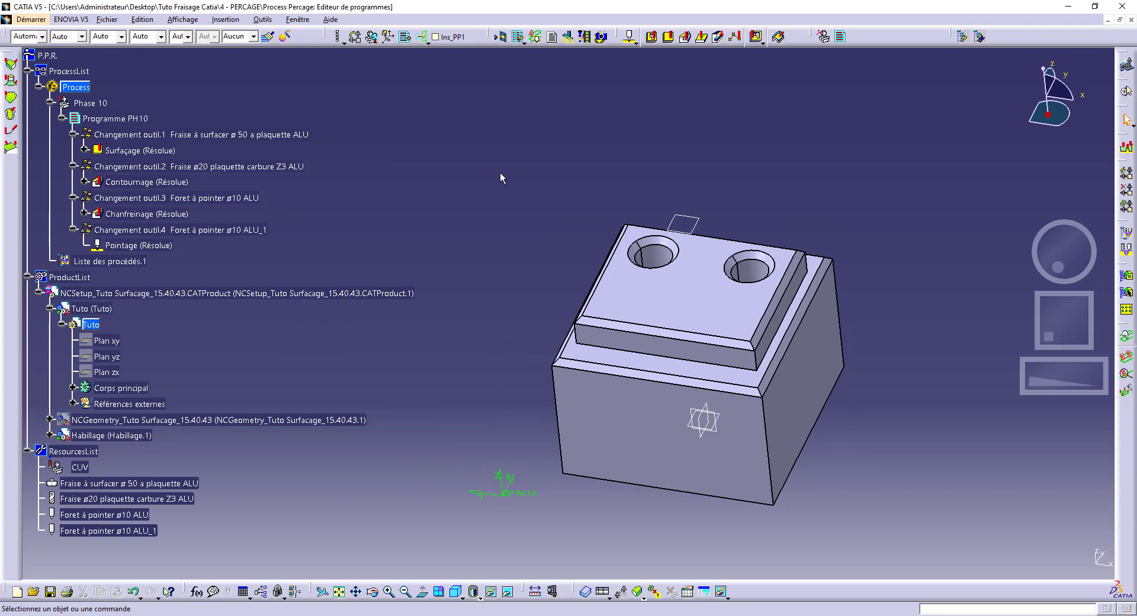
Insert a deep-hole drilling operation (Perçage profond) after Pointage and name it "Perçage debourrage".
{"action": "left_click", "coordinate": [137, 245]}
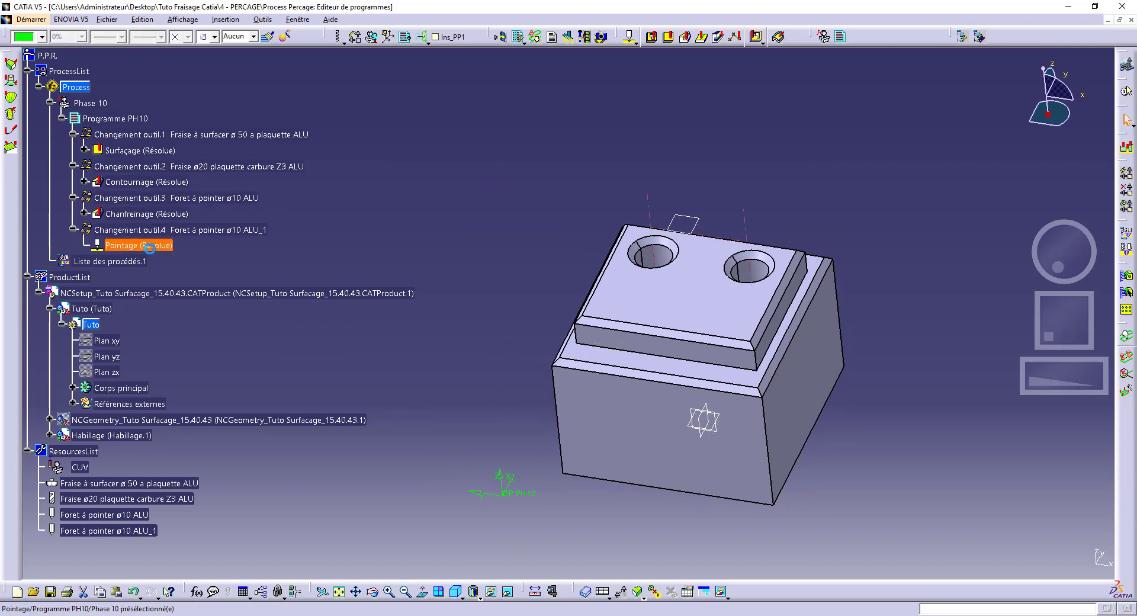
{"action": "left_click", "coordinate": [636, 45]}
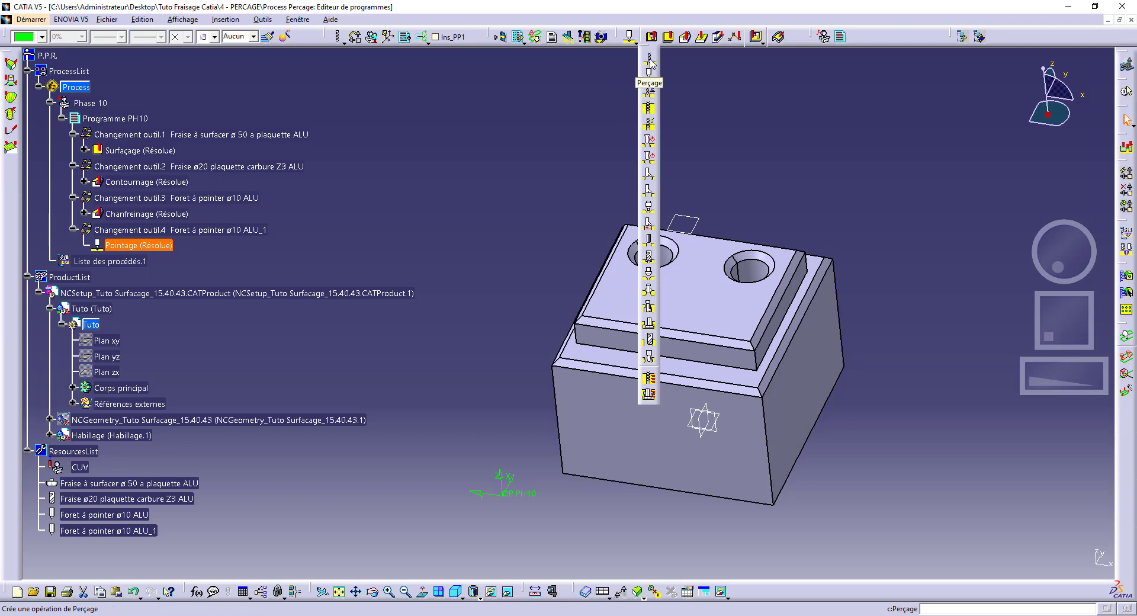
{"action": "left_click", "coordinate": [651, 112]}
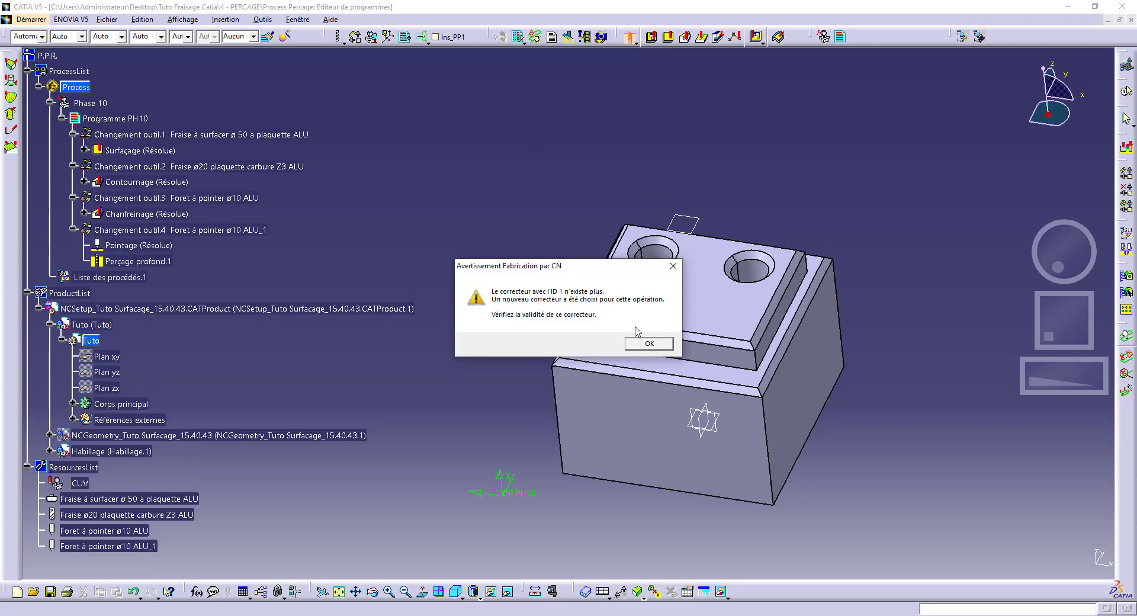
{"action": "left_click", "coordinate": [649, 344]}
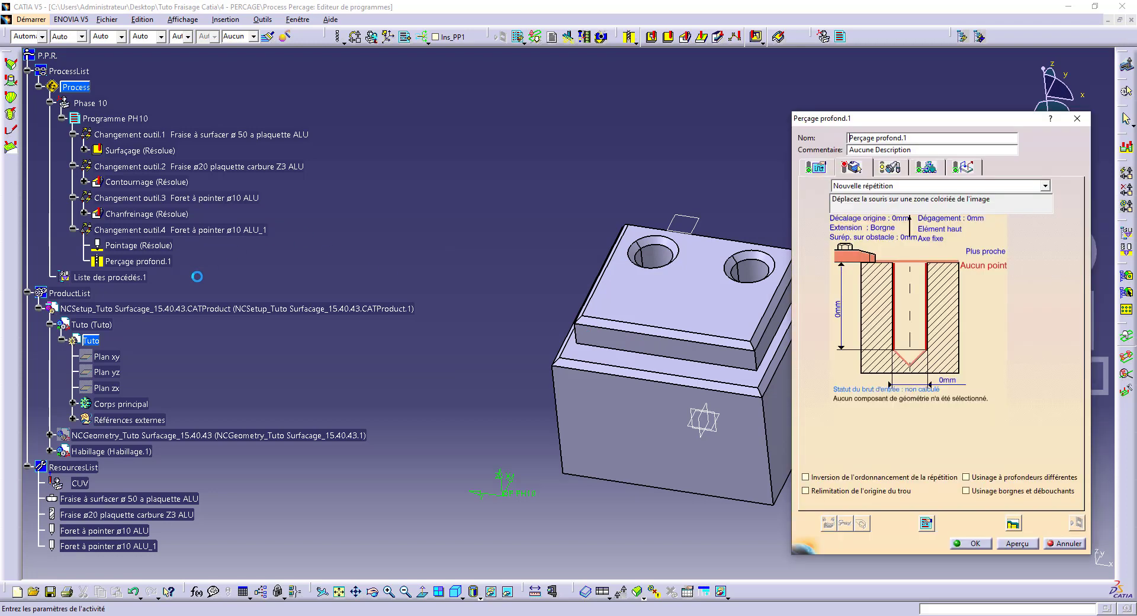
{"action": "double_click", "coordinate": [878, 137]}
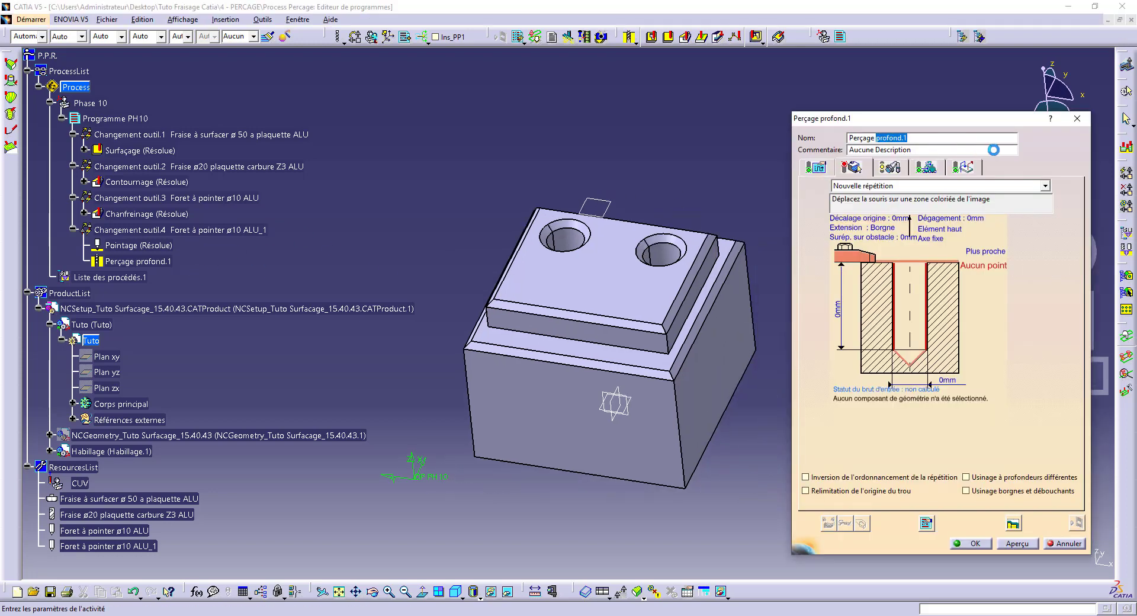
{"action": "type", "text": "debourrage"}
{"action": "key", "text": "Return"}
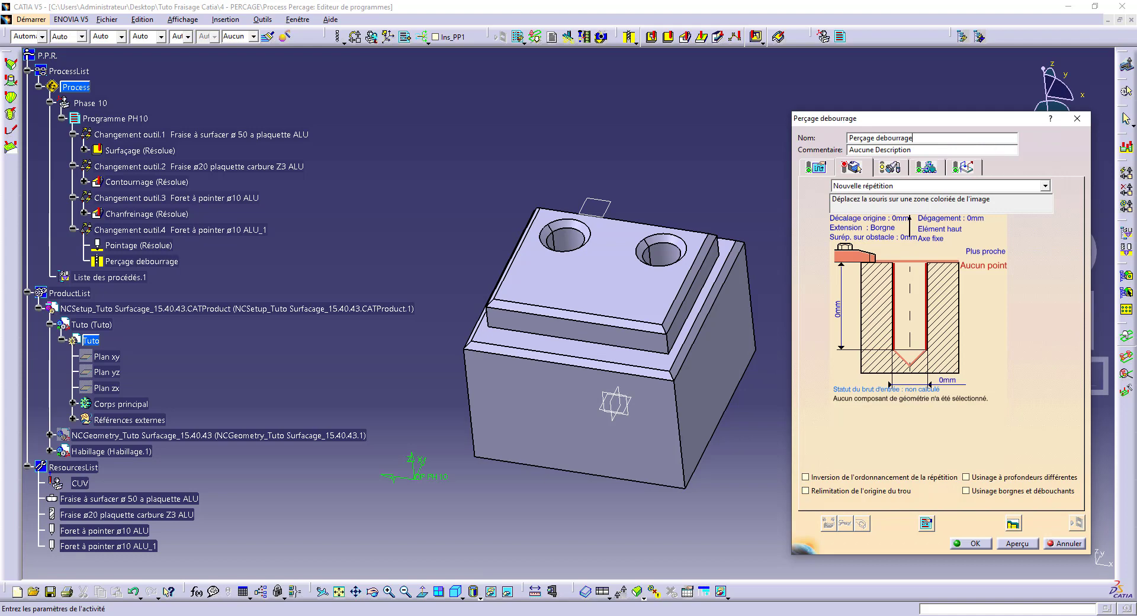
Assign the part's upper face as the drilling surface and select the two chamfered holes as the drilling positions.
{"action": "left_click", "coordinate": [912, 262]}
{"action": "left_click", "coordinate": [628, 298]}
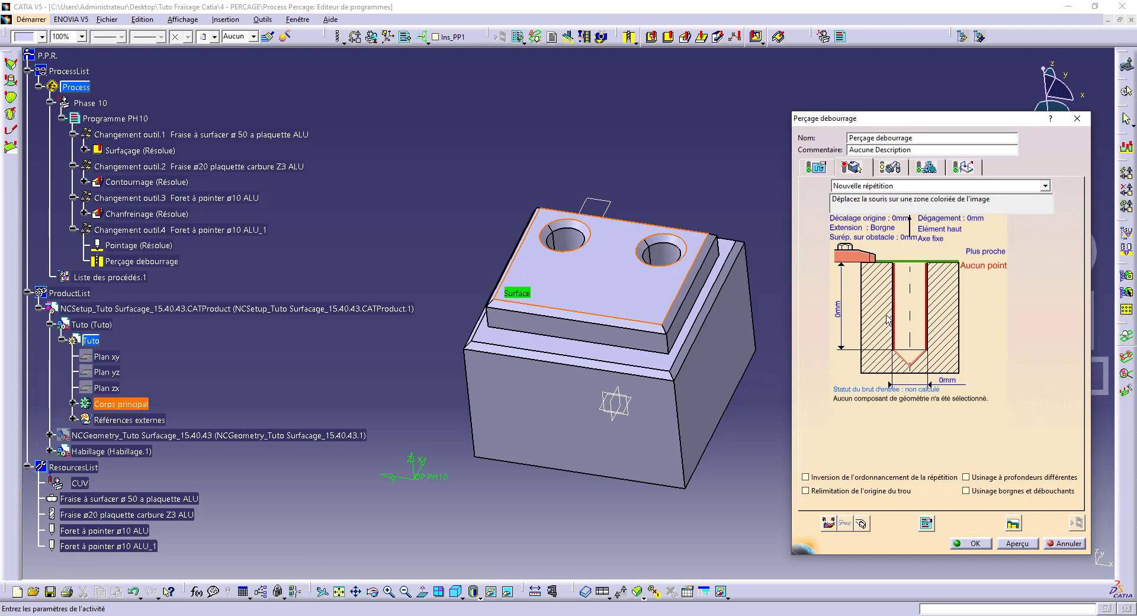
{"action": "left_click", "coordinate": [895, 310]}
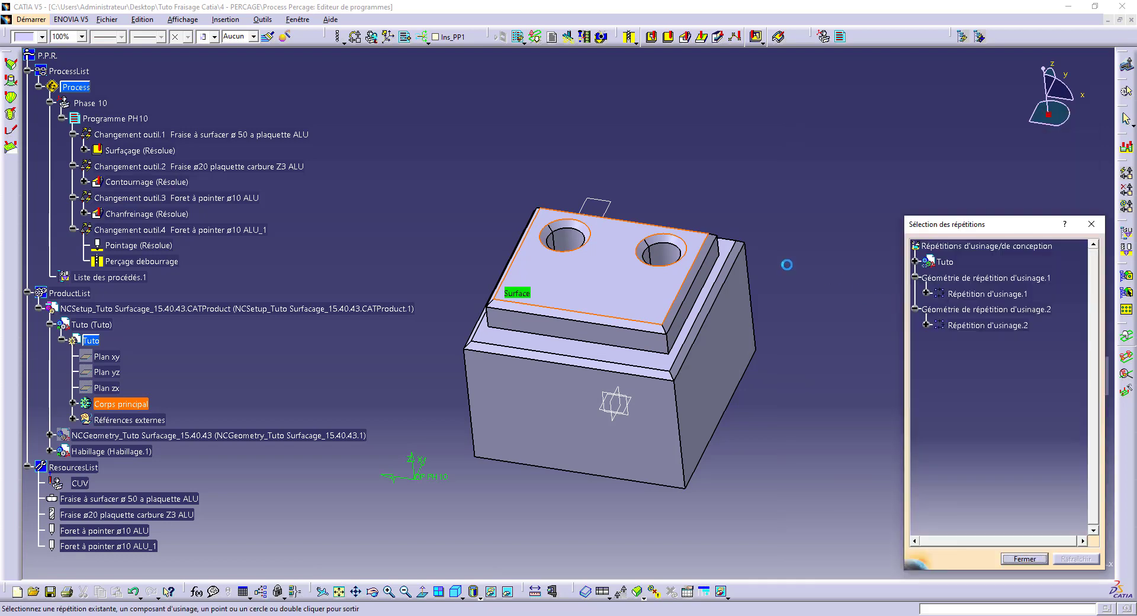
{"action": "mouse_move", "coordinate": [599, 358]}
{"action": "middle_mouse_down"}
{"action": "mouse_move", "coordinate": [596, 296]}
{"action": "mouse_move", "coordinate": [577, 318]}
{"action": "mouse_move", "coordinate": [542, 226]}
{"action": "middle_mouse_up"}
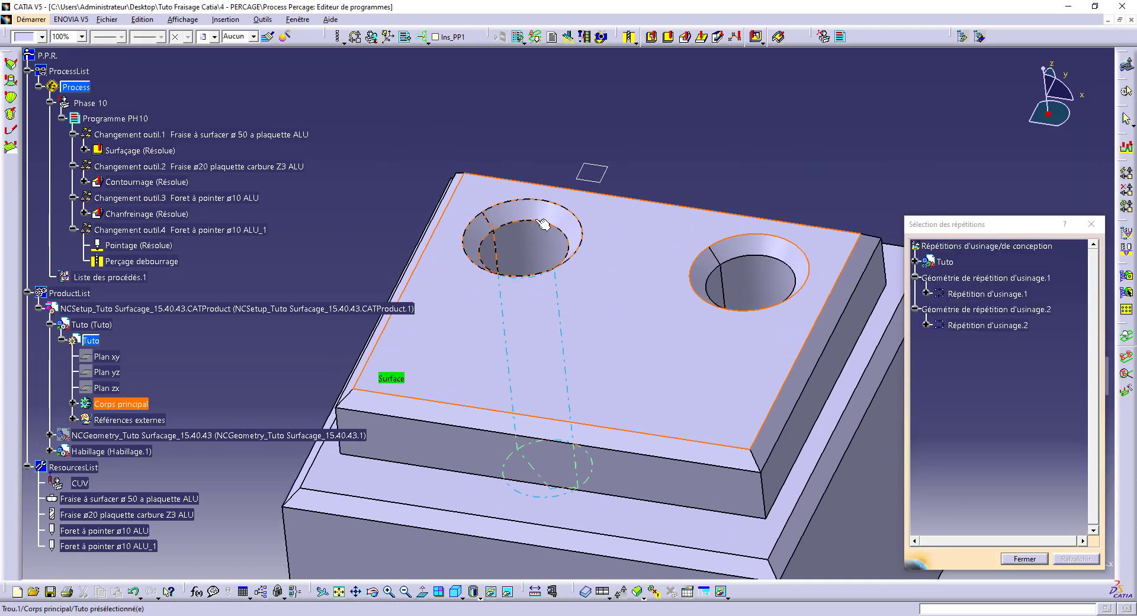
{"action": "left_click", "coordinate": [552, 252]}
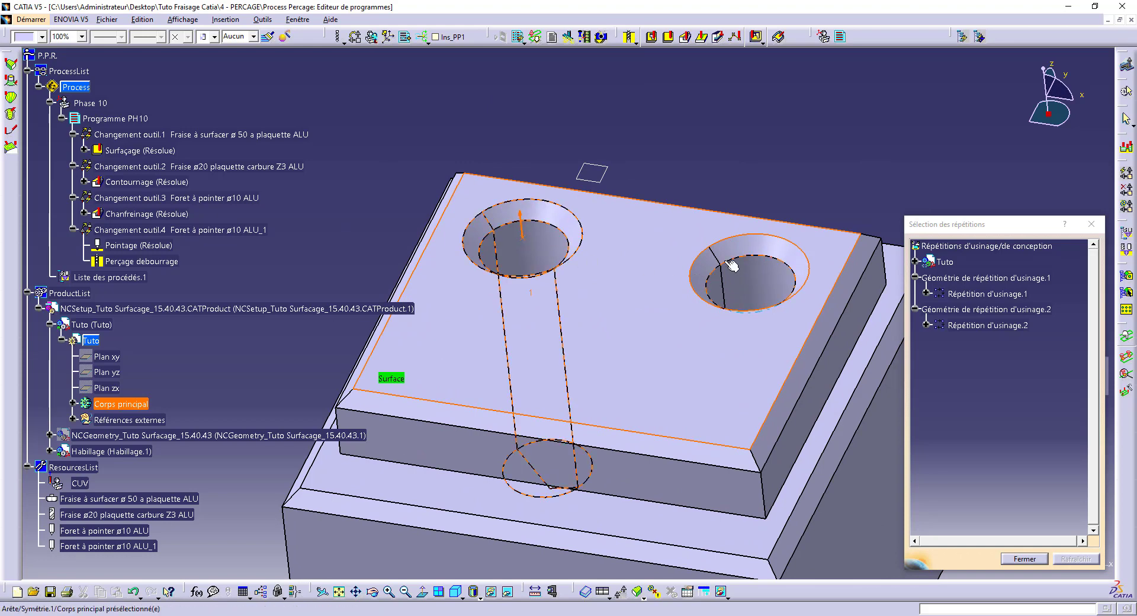
{"action": "middle_click_drag", "start_coordinate": [720, 300], "coordinate": [666, 377]}
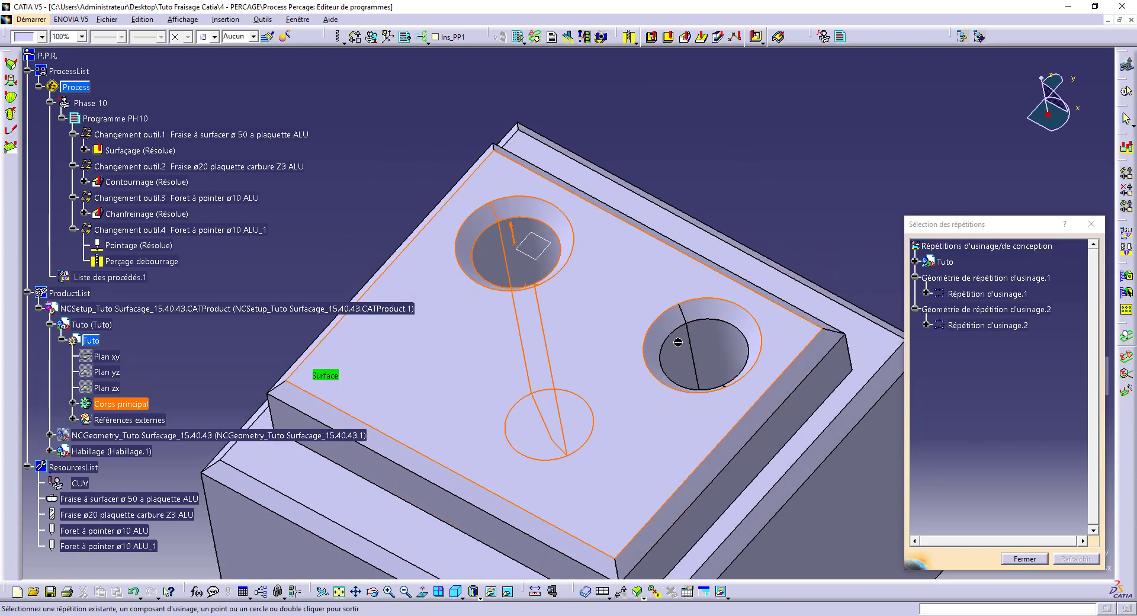
{"action": "left_click", "coordinate": [675, 333]}
{"action": "middle_click_drag", "start_coordinate": [793, 175], "coordinate": [772, 207]}
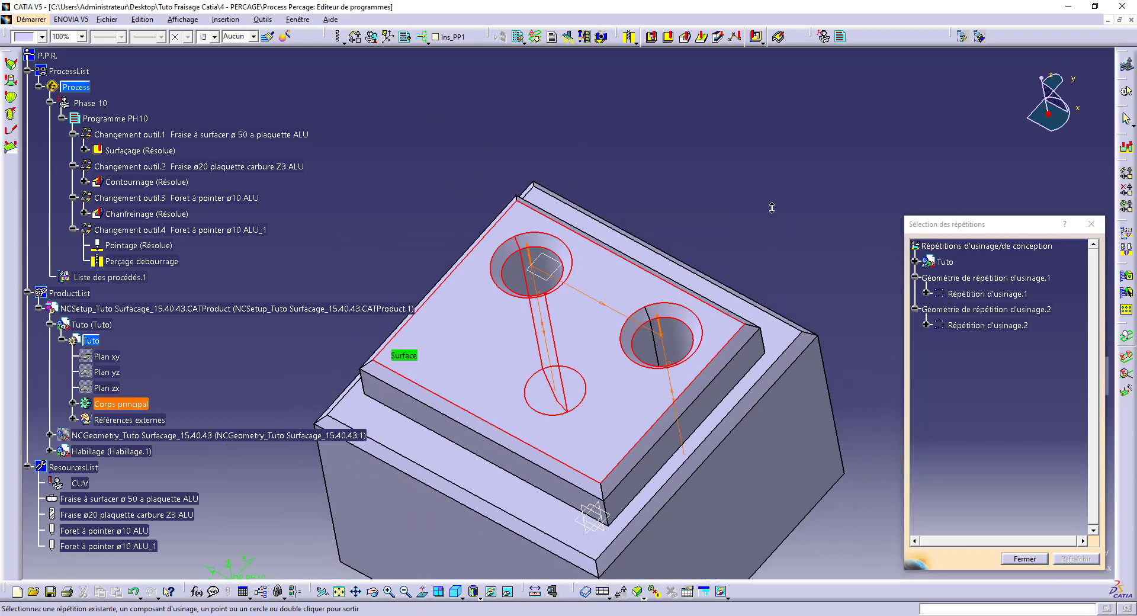
{"action": "double_click", "coordinate": [753, 193]}
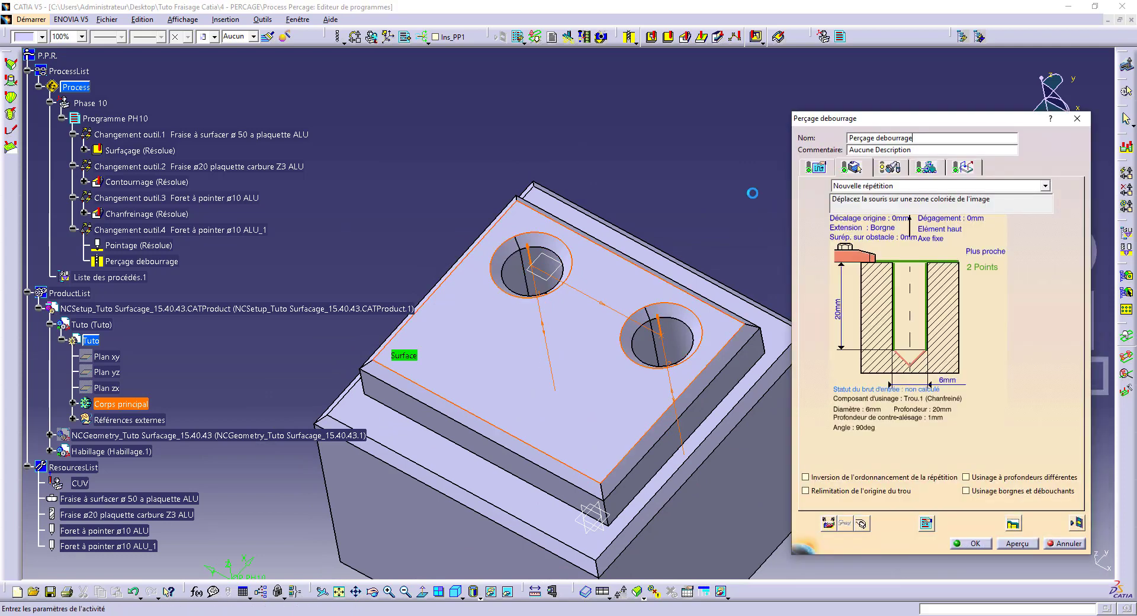
Assign the conical bottom of the first hole as the drilling operation's bottom element (Fond).
{"action": "left_click", "coordinate": [904, 364]}
{"action": "middle_click_drag", "start_coordinate": [464, 322], "coordinate": [526, 395]}
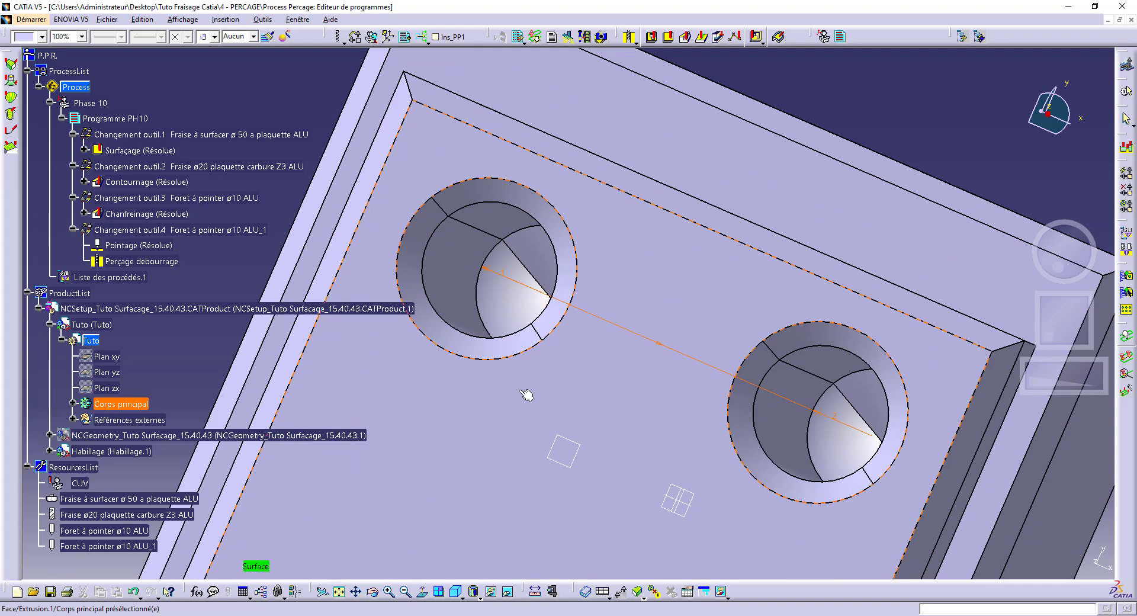
{"action": "left_click", "coordinate": [516, 312]}
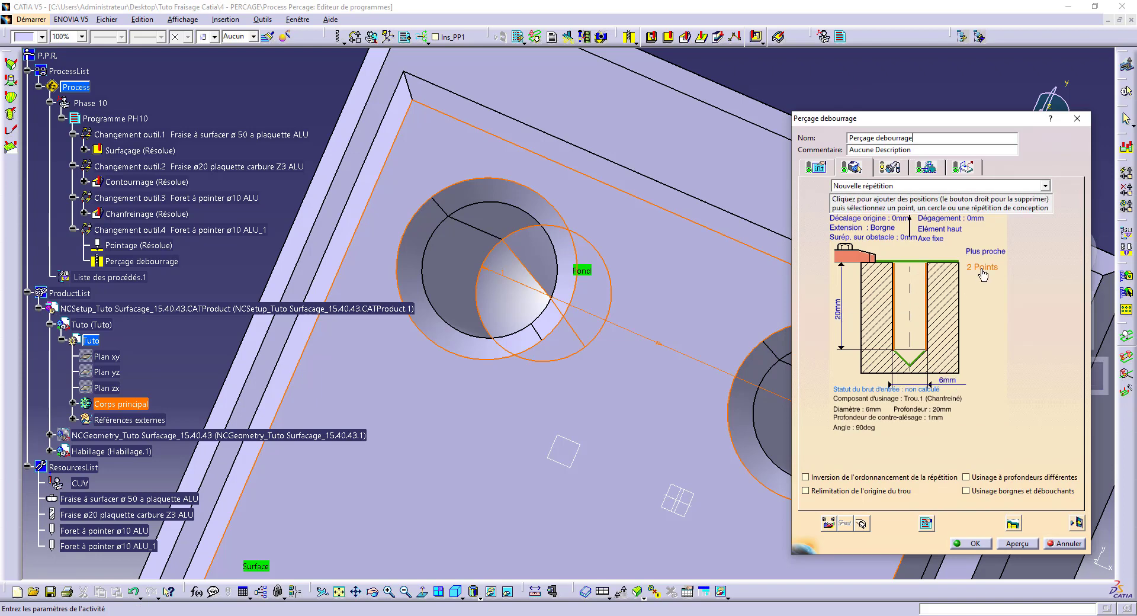
{"action": "middle_click_drag", "start_coordinate": [755, 132], "coordinate": [691, 277]}
{"action": "middle_click_drag", "start_coordinate": [638, 335], "coordinate": [666, 192]}
{"action": "middle_click_drag", "start_coordinate": [576, 367], "coordinate": [552, 322]}
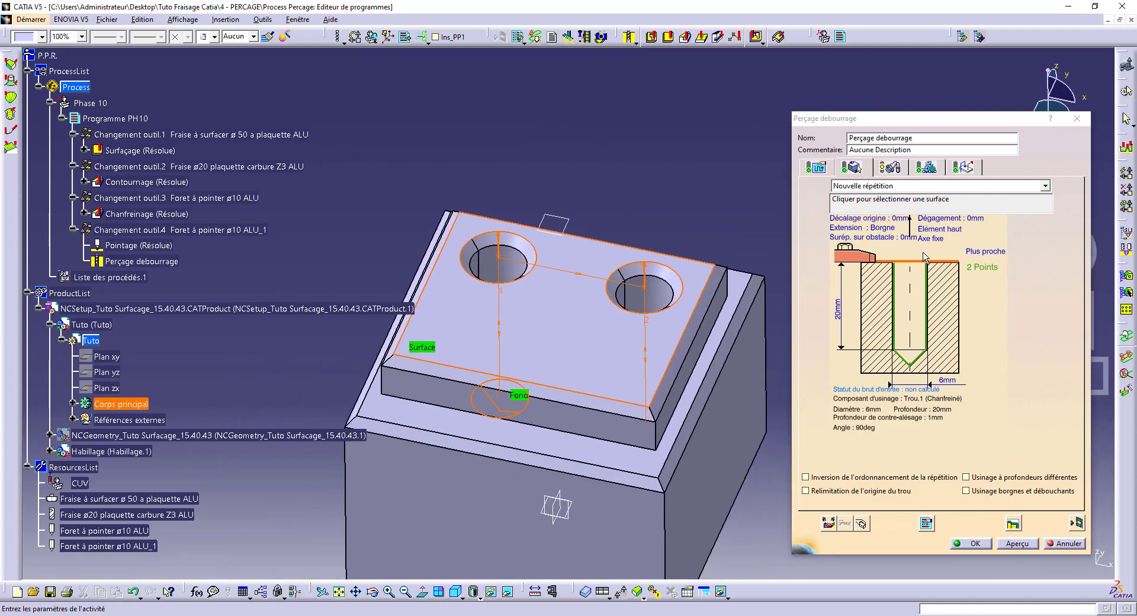
{"action": "double_click", "coordinate": [972, 217]}
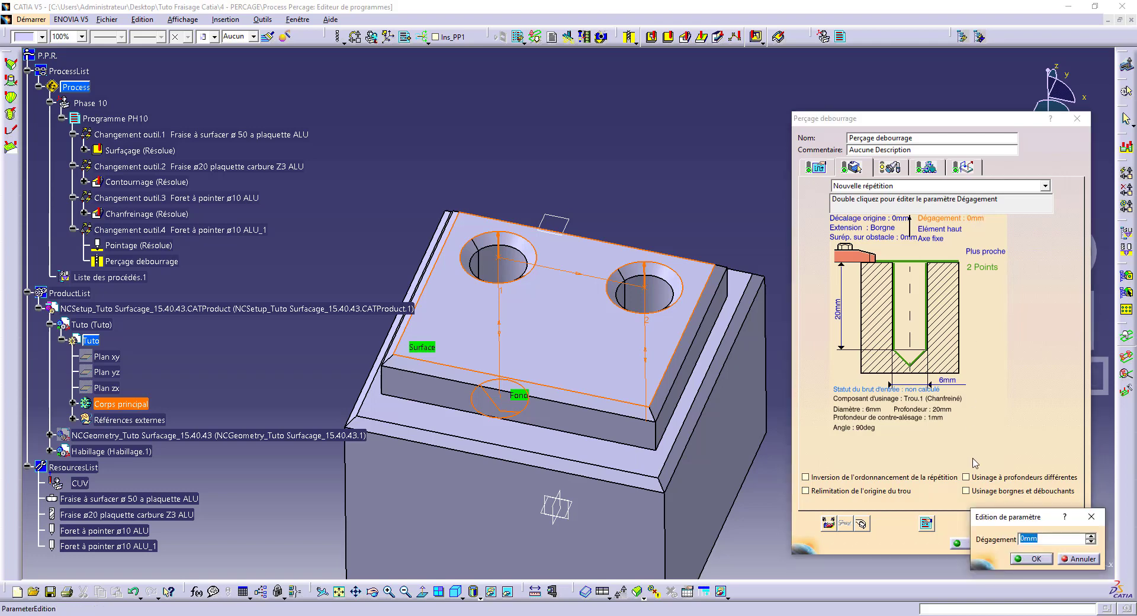
{"action": "type", "text": "5"}
{"action": "key", "text": "Return"}
{"action": "left_click", "coordinate": [1030, 560]}
{"action": "left_click", "coordinate": [1083, 560]}
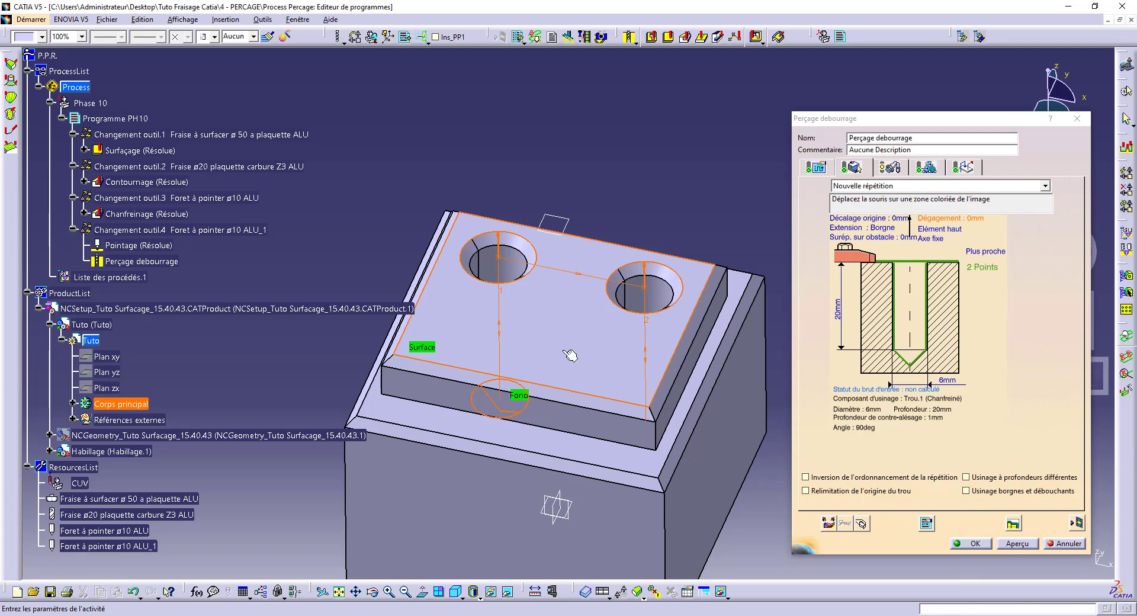
Set the drilling operation's clearance (Dégagement) above the holes to 5 mm.
{"action": "middle_click_drag", "start_coordinate": [570, 355], "coordinate": [531, 264]}
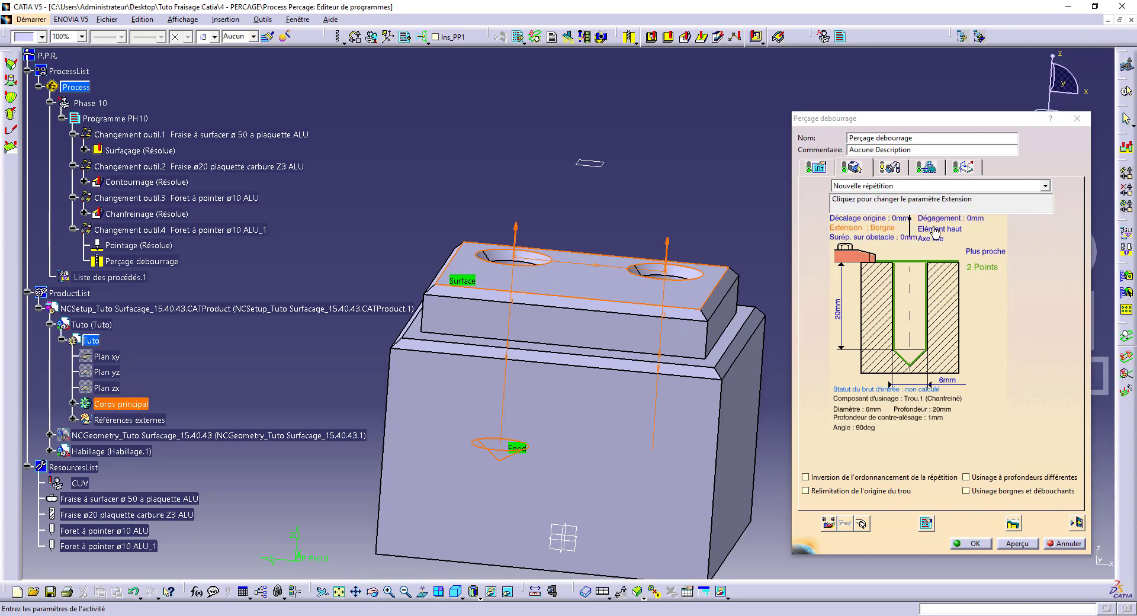
{"action": "double_click", "coordinate": [960, 218]}
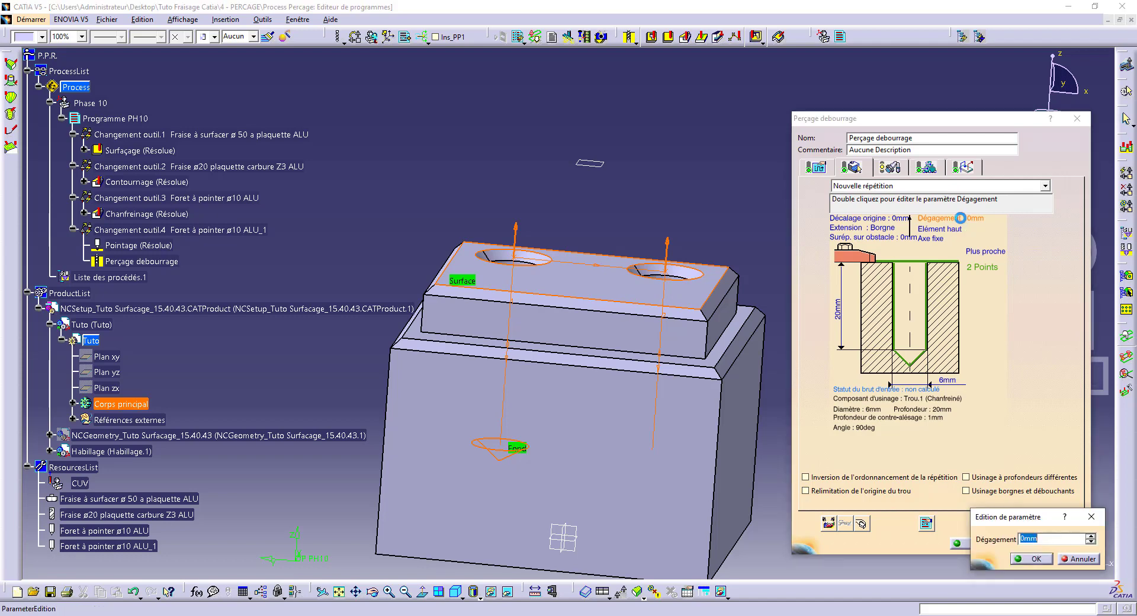
{"action": "type", "text": "5"}
{"action": "key", "text": "Return"}
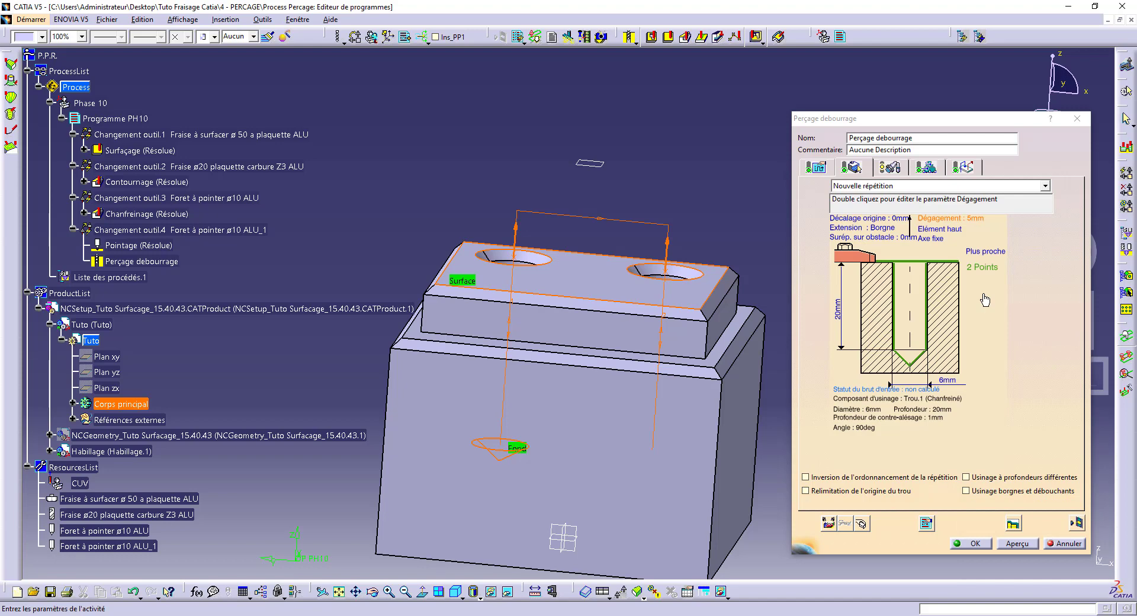
Set the maximum depth of cut (Dc) in the drilling strategy to 10 mm.
{"action": "left_click", "coordinate": [821, 170]}
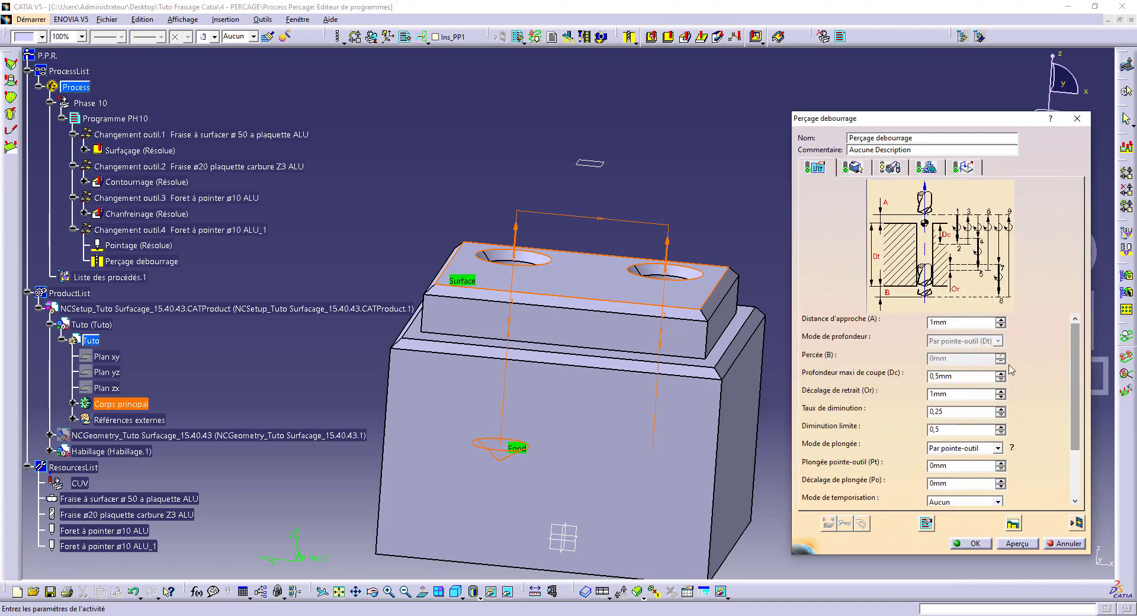
{"action": "double_click", "coordinate": [927, 376]}
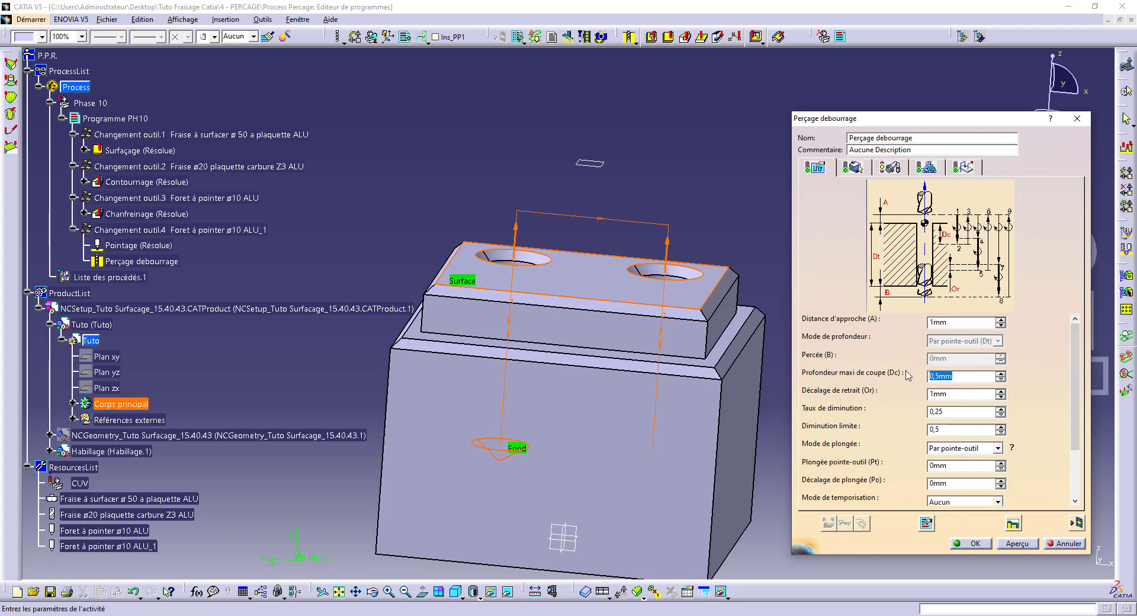
{"action": "type", "text": "10"}
{"action": "left_click", "coordinate": [959, 393]}
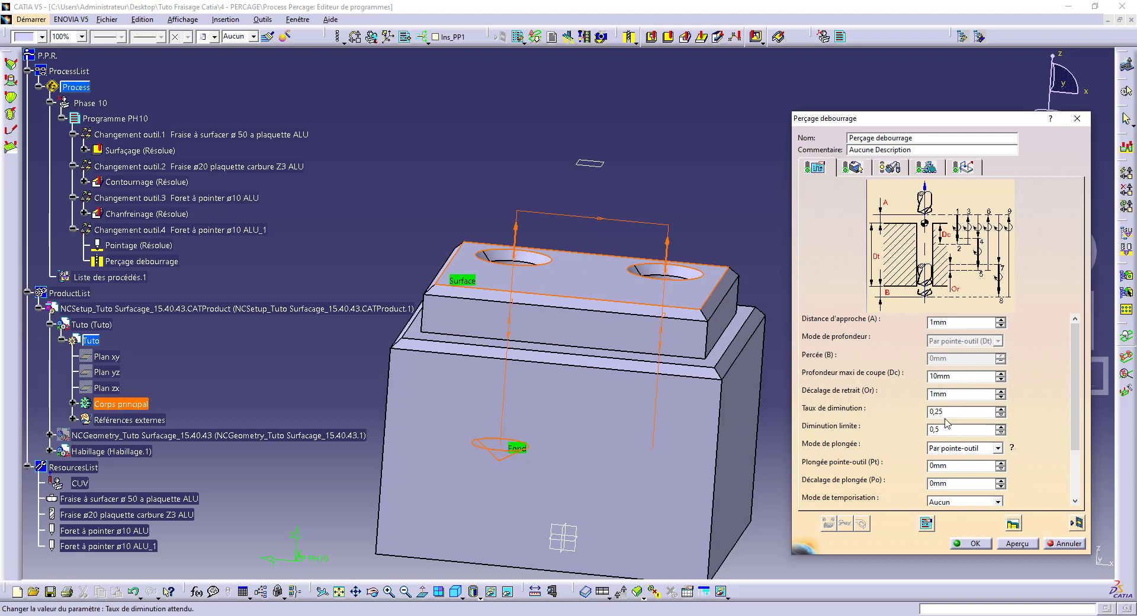
{"action": "left_click_drag", "start_coordinate": [1075, 410], "coordinate": [1077, 449]}
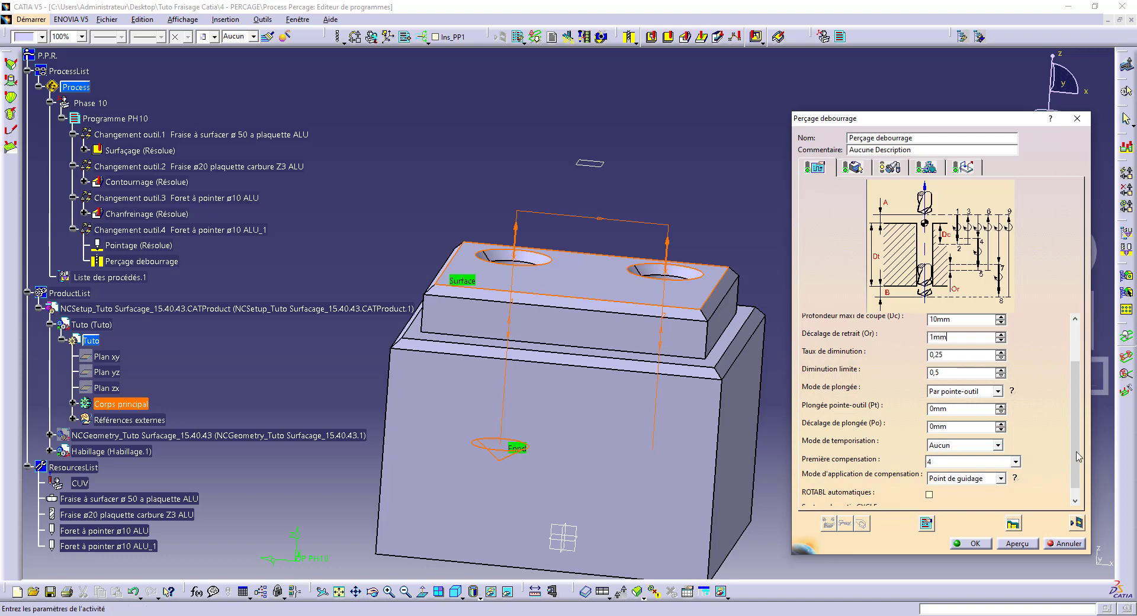
{"action": "left_click_drag", "start_coordinate": [1078, 457], "coordinate": [1080, 475]}
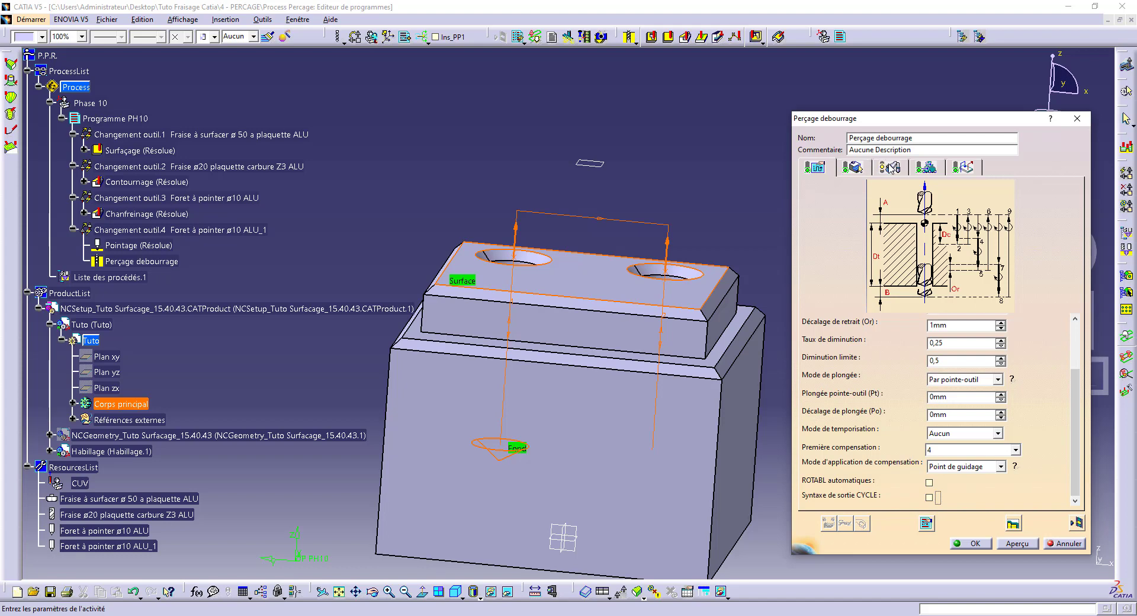
Change the operation's tool type from spot drill to drill (Foret) and acknowledge the corrector warning.
{"action": "left_click", "coordinate": [891, 168]}
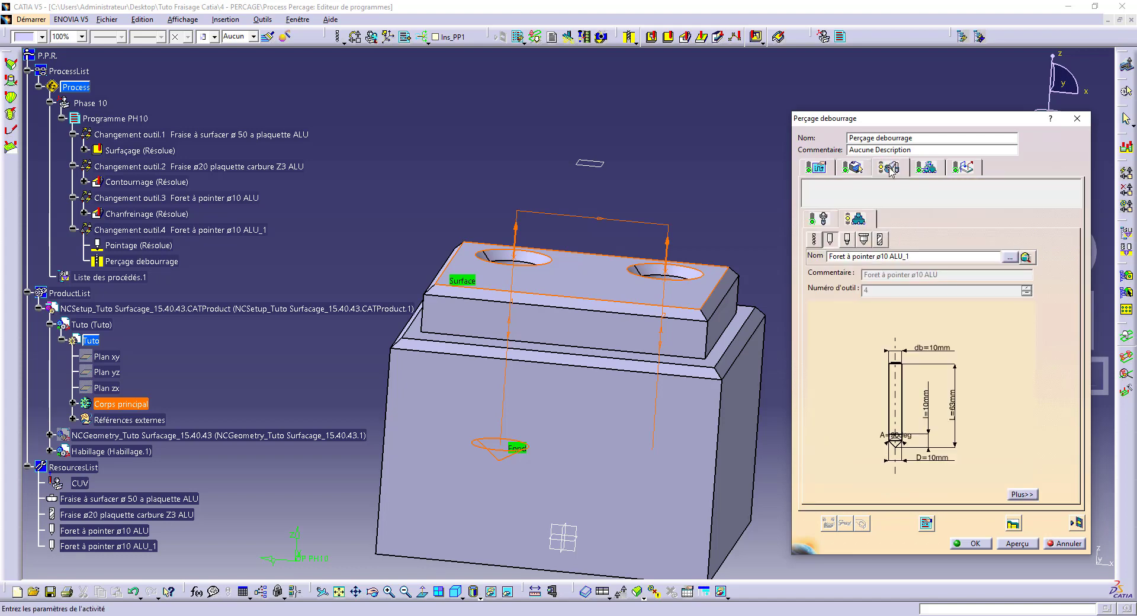
{"action": "left_click", "coordinate": [813, 241]}
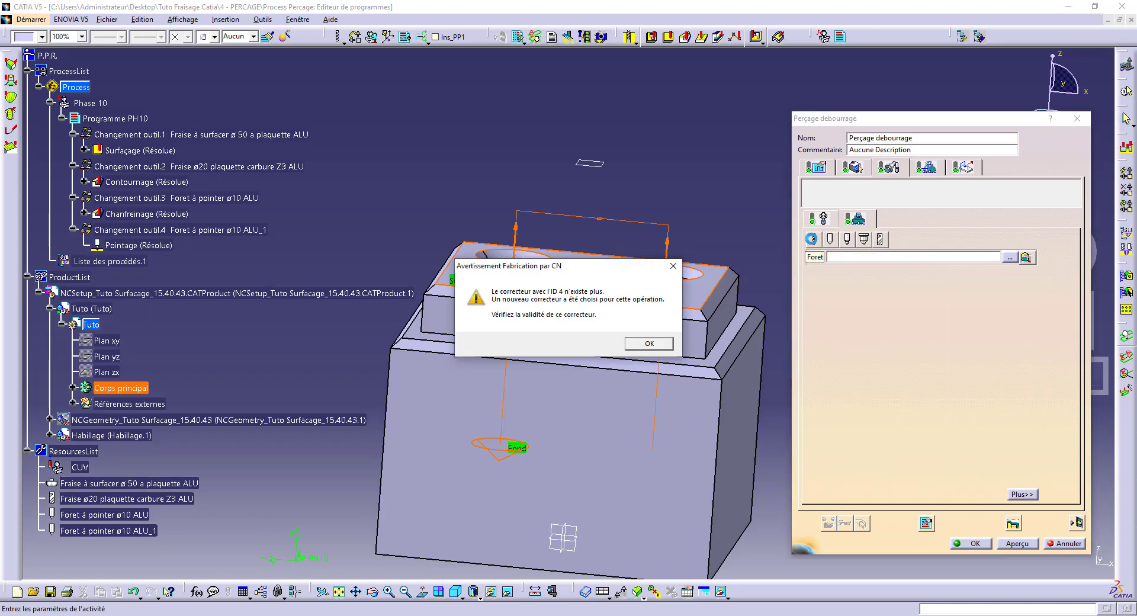
{"action": "left_click", "coordinate": [640, 354]}
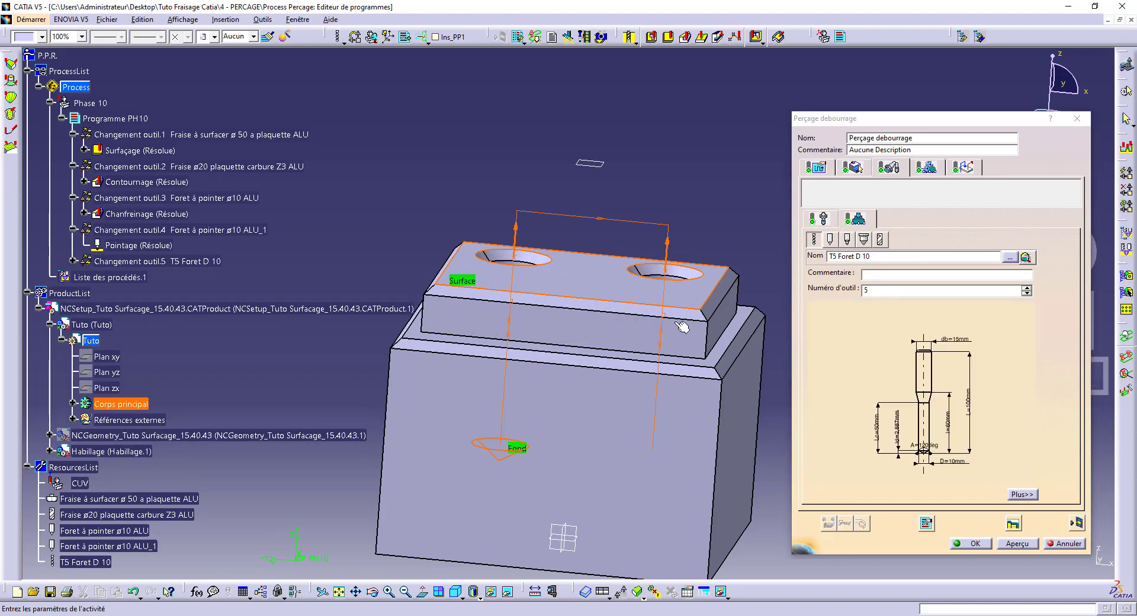
Choose the drill Foret ARS ø6 ALU from the CataGene_JJA catalogue and set its tool number to 5.
{"action": "left_click", "coordinate": [1026, 257]}
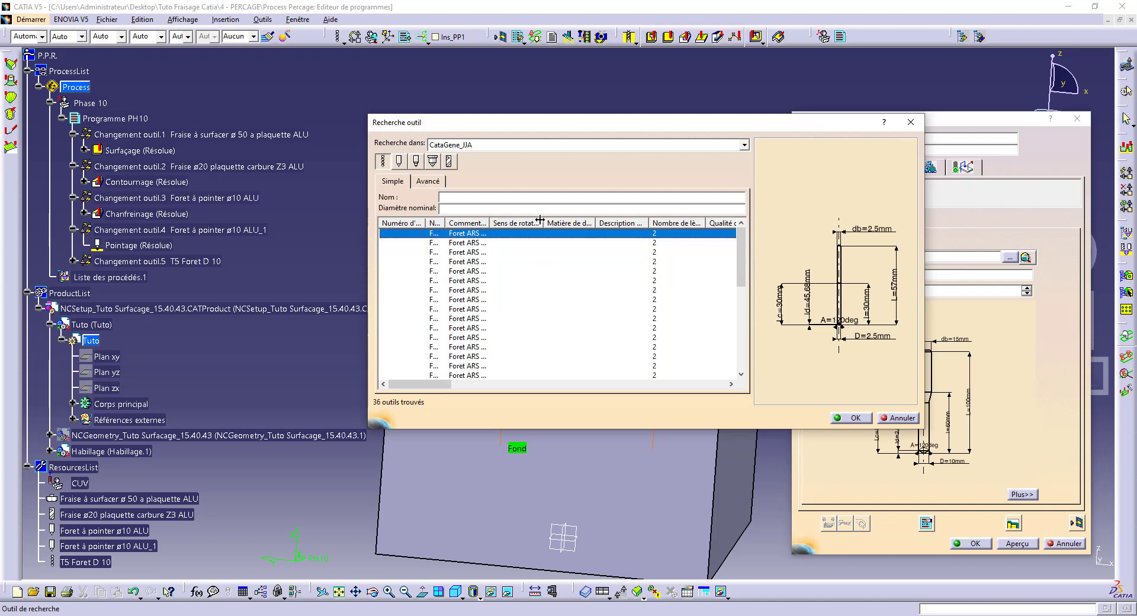
{"action": "left_click_drag", "start_coordinate": [540, 220], "coordinate": [580, 221]}
{"action": "left_click_drag", "start_coordinate": [444, 222], "coordinate": [507, 222]}
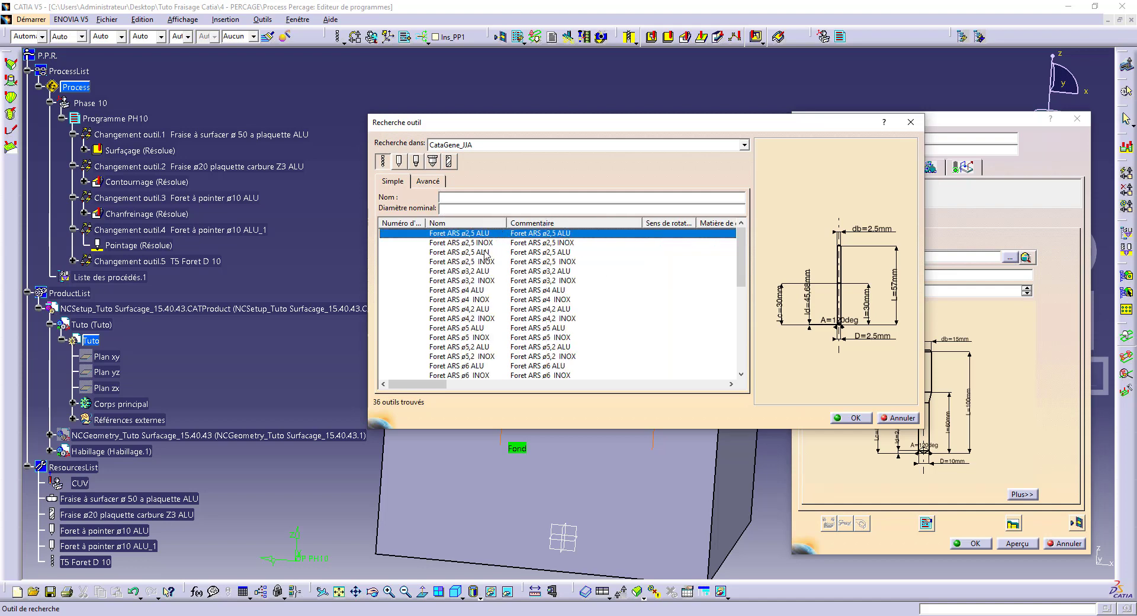
{"action": "left_click", "coordinate": [540, 366]}
{"action": "left_click", "coordinate": [850, 418]}
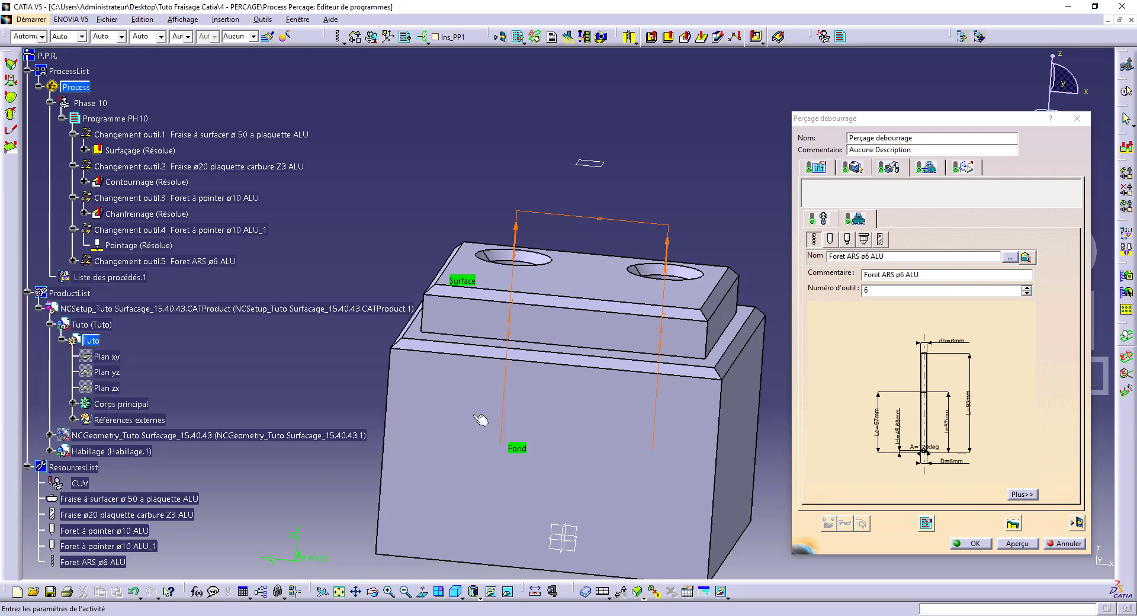
{"action": "double_click", "coordinate": [873, 290]}
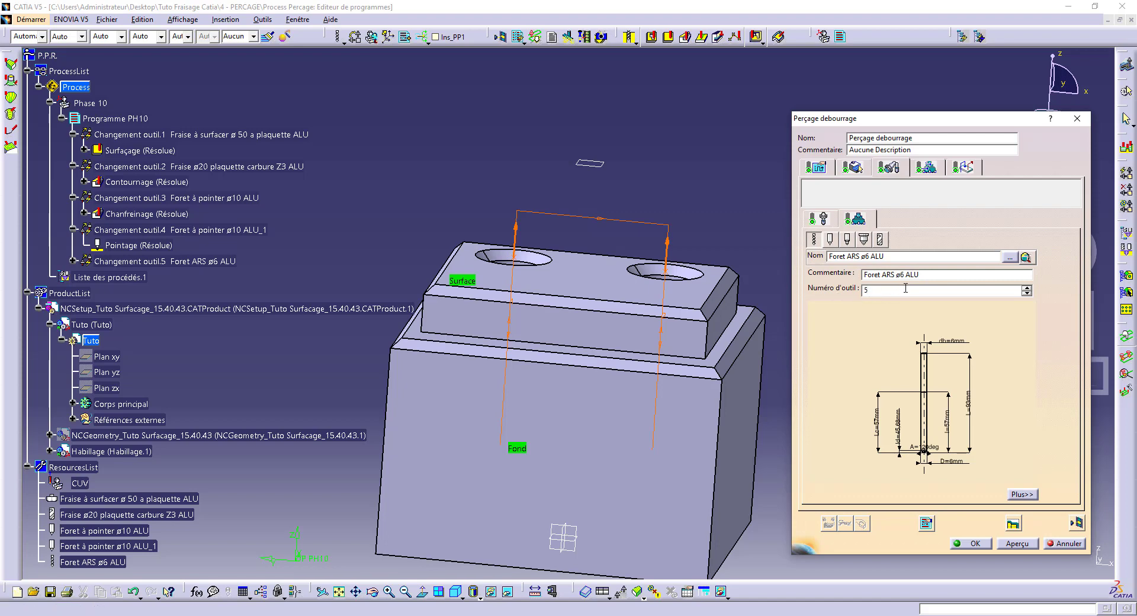
Define the drill's P3 compensation with corrector ID 5 and corrector number 5.
{"action": "left_click", "coordinate": [1023, 494]}
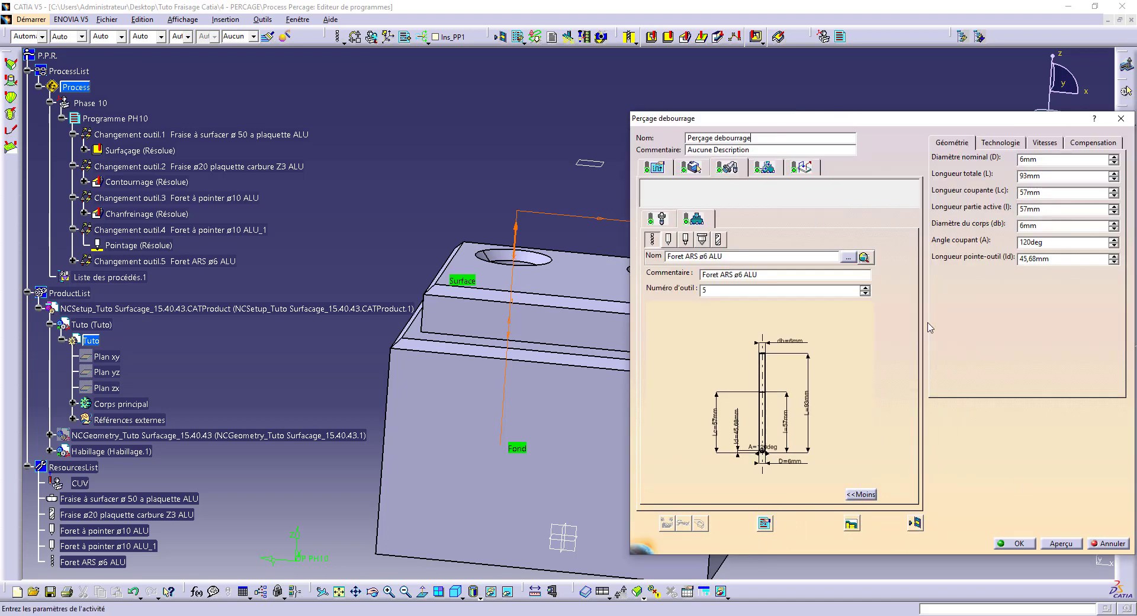
{"action": "left_click", "coordinate": [1094, 143]}
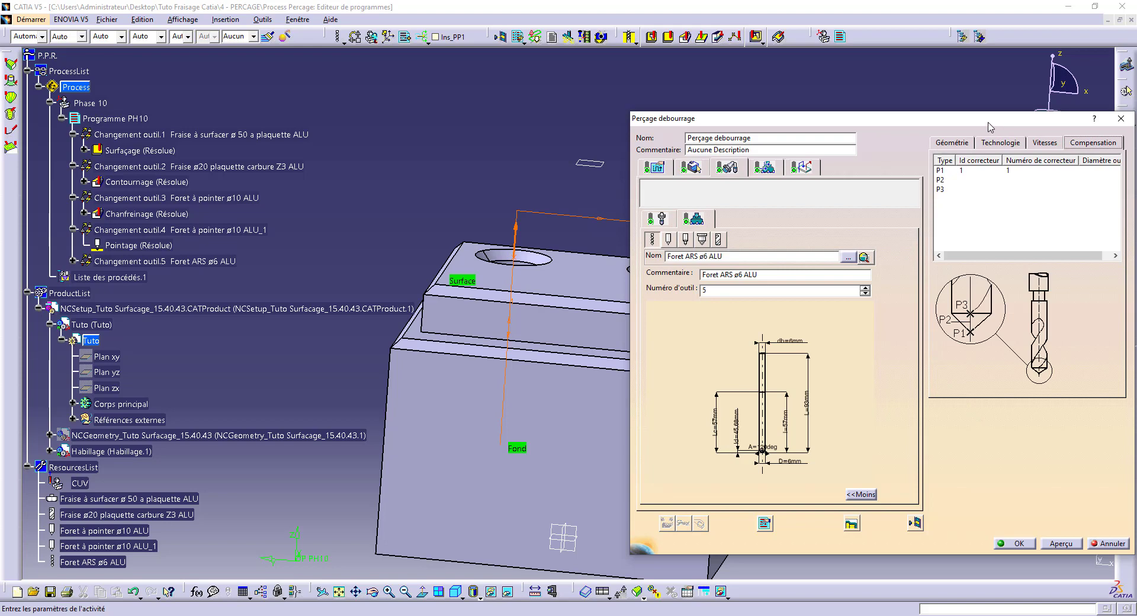
{"action": "left_click_drag", "start_coordinate": [983, 121], "coordinate": [939, 116]}
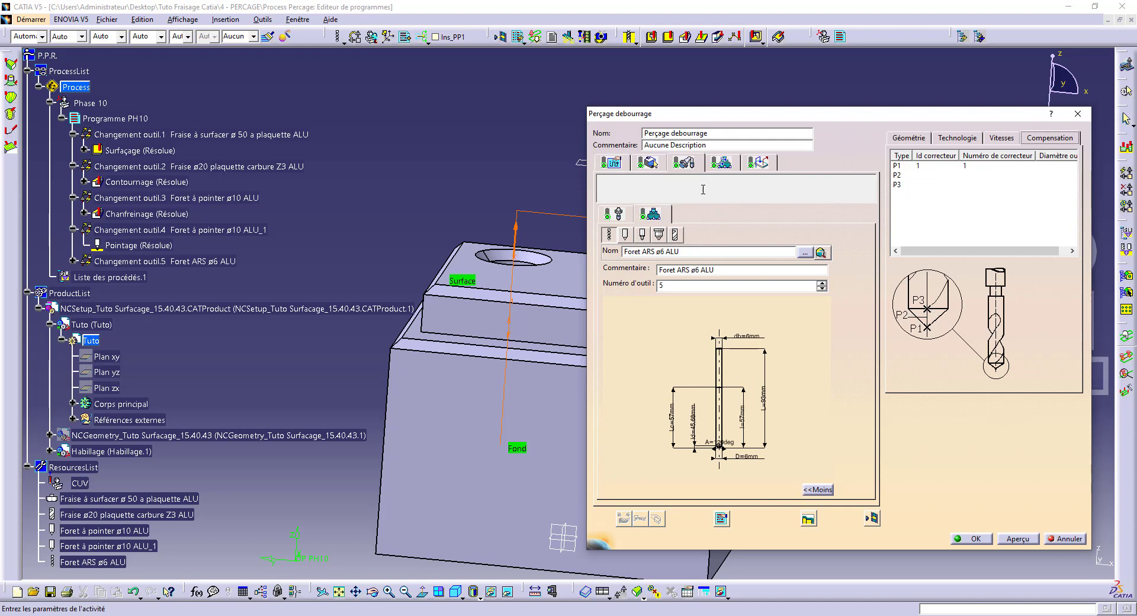
{"action": "left_click", "coordinate": [649, 163]}
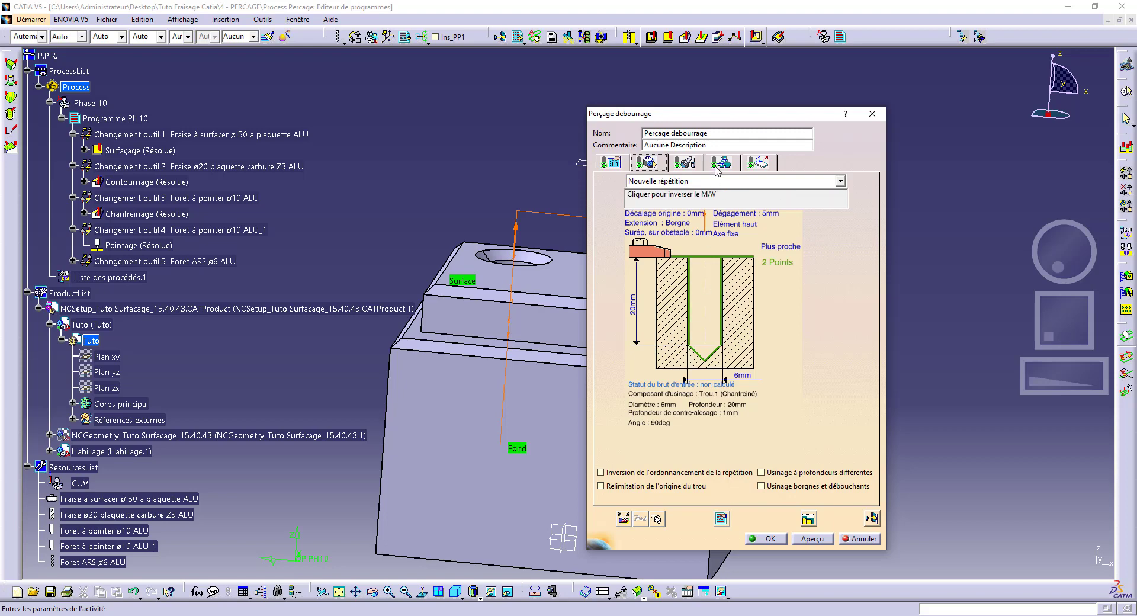
{"action": "left_click", "coordinate": [685, 164]}
{"action": "left_click", "coordinate": [818, 489]}
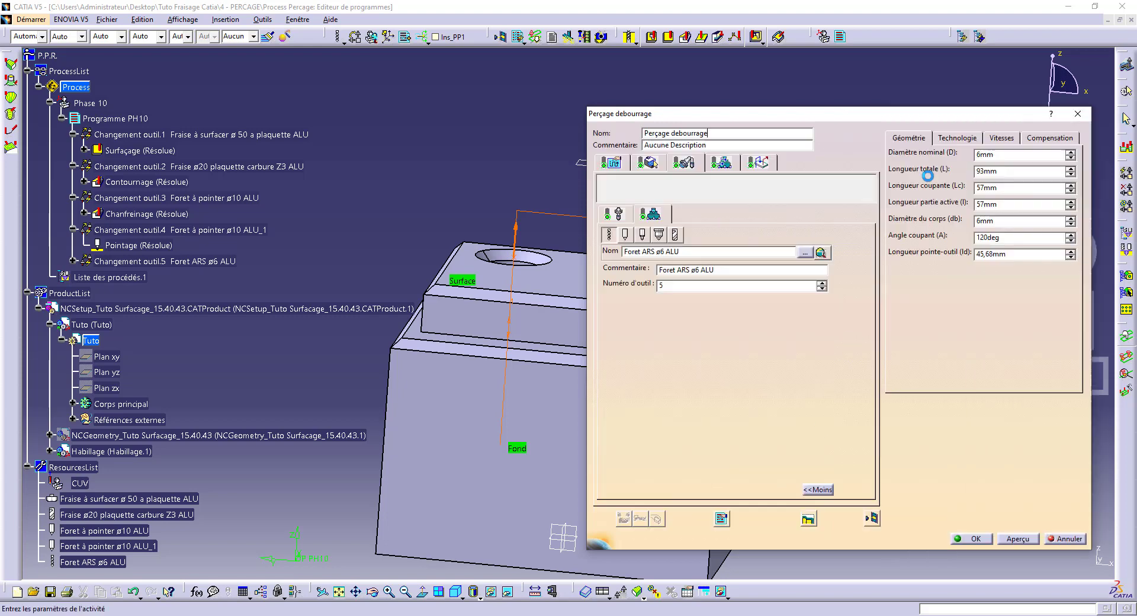
{"action": "left_click", "coordinate": [1039, 139]}
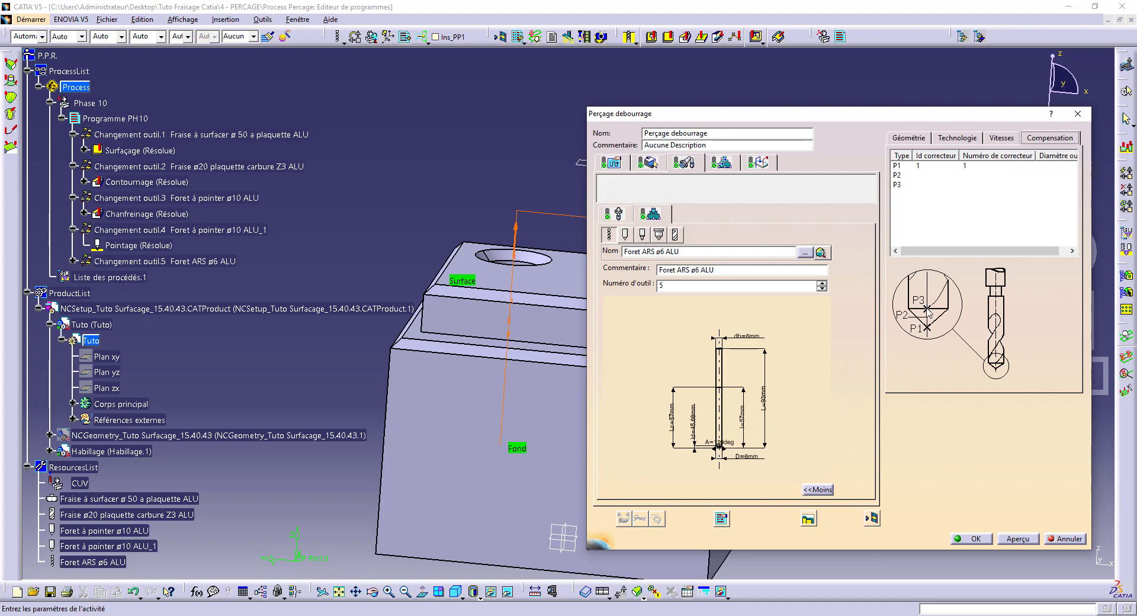
{"action": "double_click", "coordinate": [914, 186]}
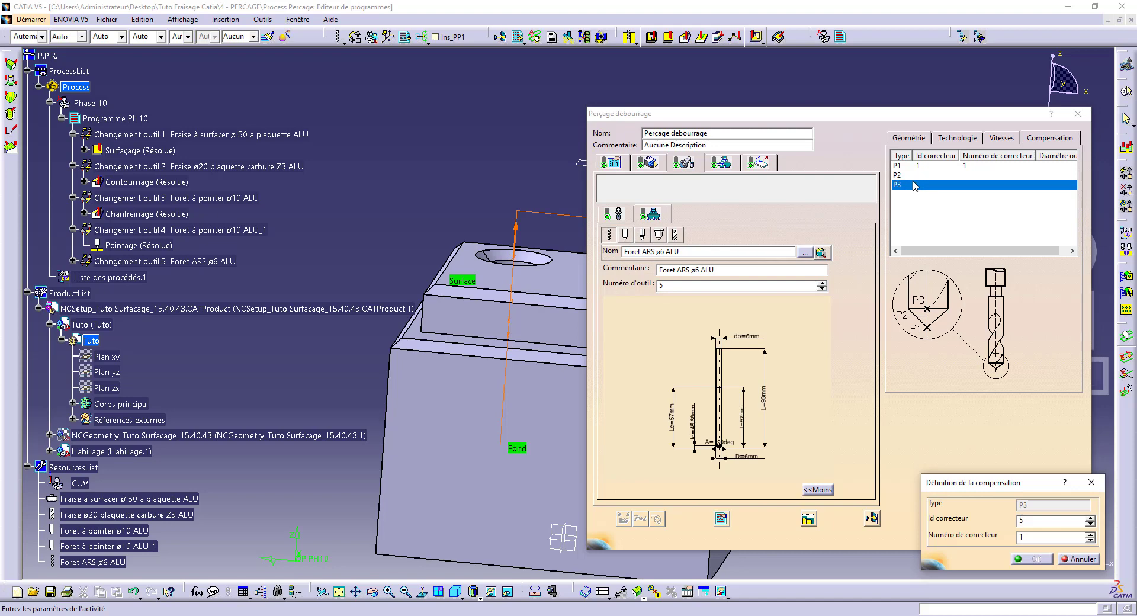
{"action": "key", "text": "Tab"}
{"action": "type", "text": "5"}
{"action": "key", "text": "Tab"}
{"action": "key", "text": "Return"}
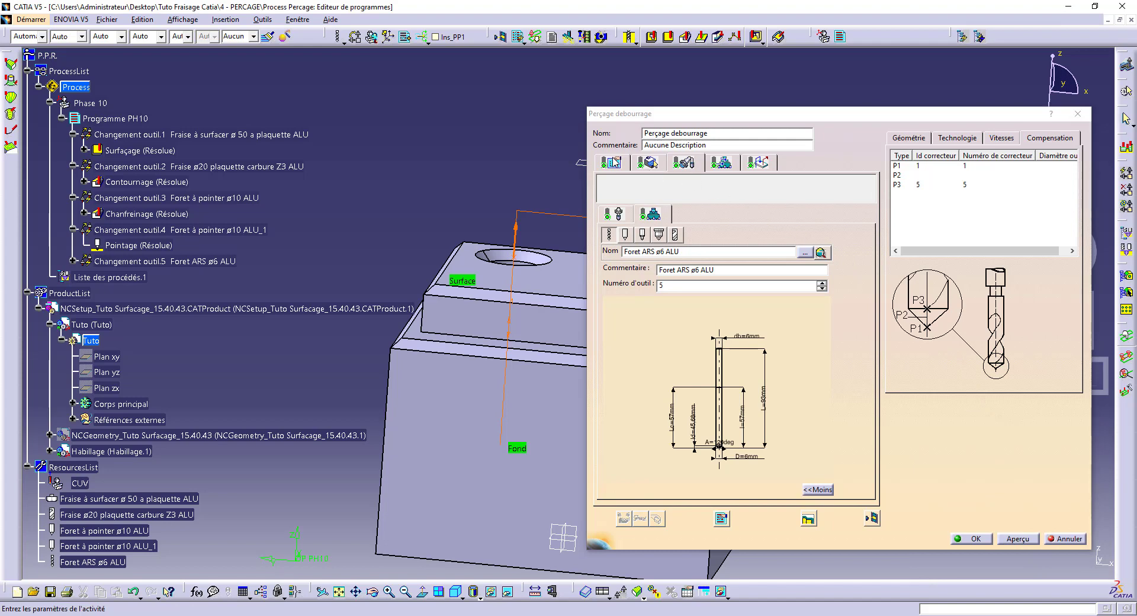
Set the drilling strategy's first compensation (Première compensation) to 5.
{"action": "left_click", "coordinate": [612, 162]}
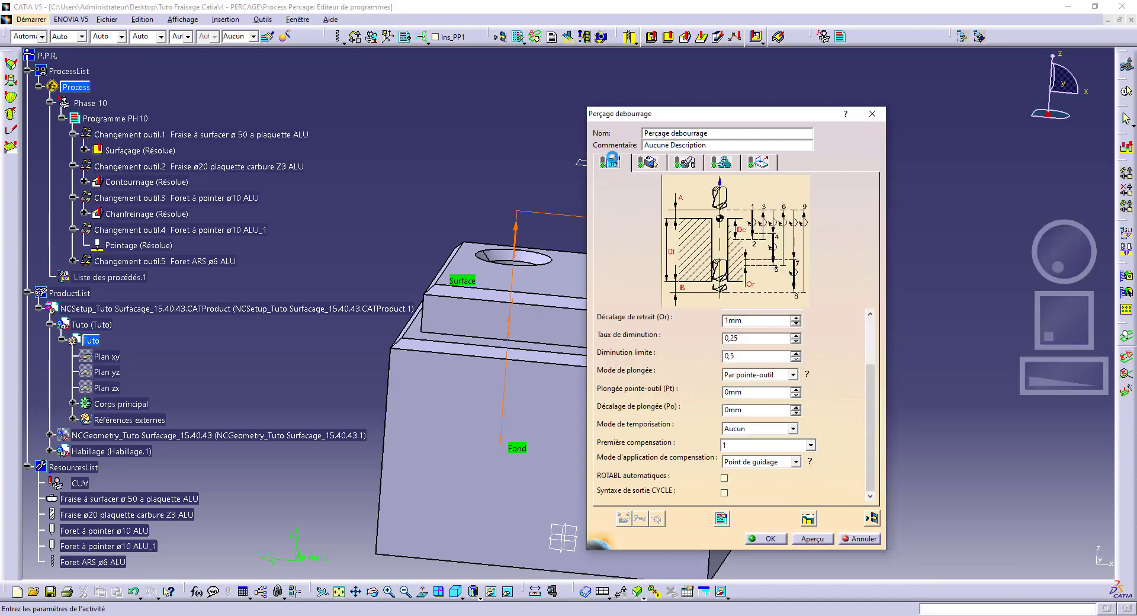
{"action": "left_click", "coordinate": [743, 442]}
{"action": "left_click", "coordinate": [744, 466]}
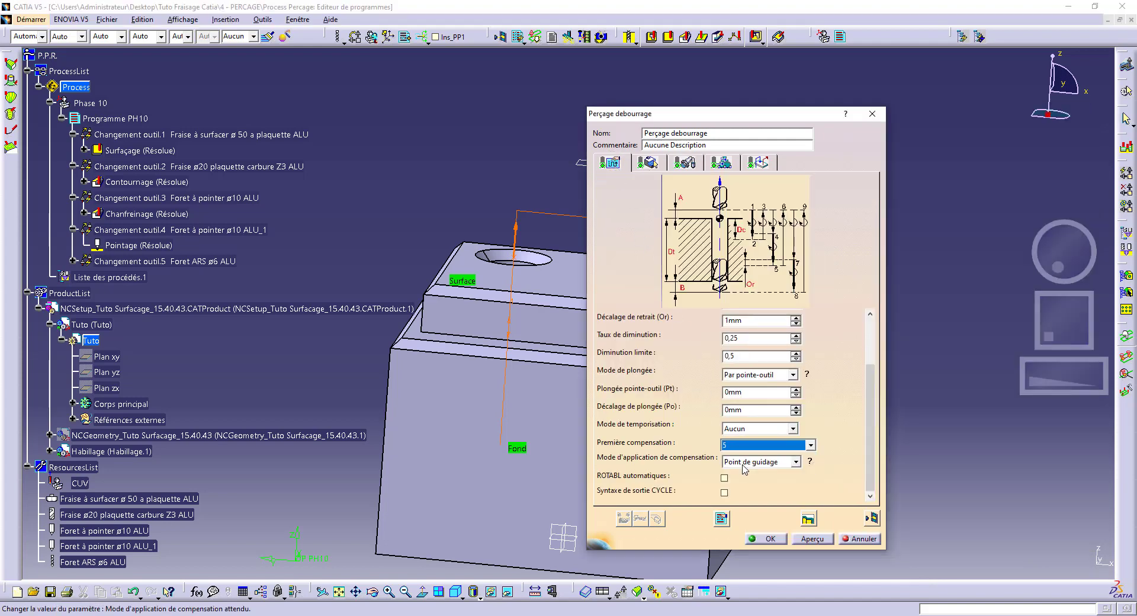
Turn off the automatic calculation of the operation's feed rates from the tool's values.
{"action": "left_click", "coordinate": [686, 163]}
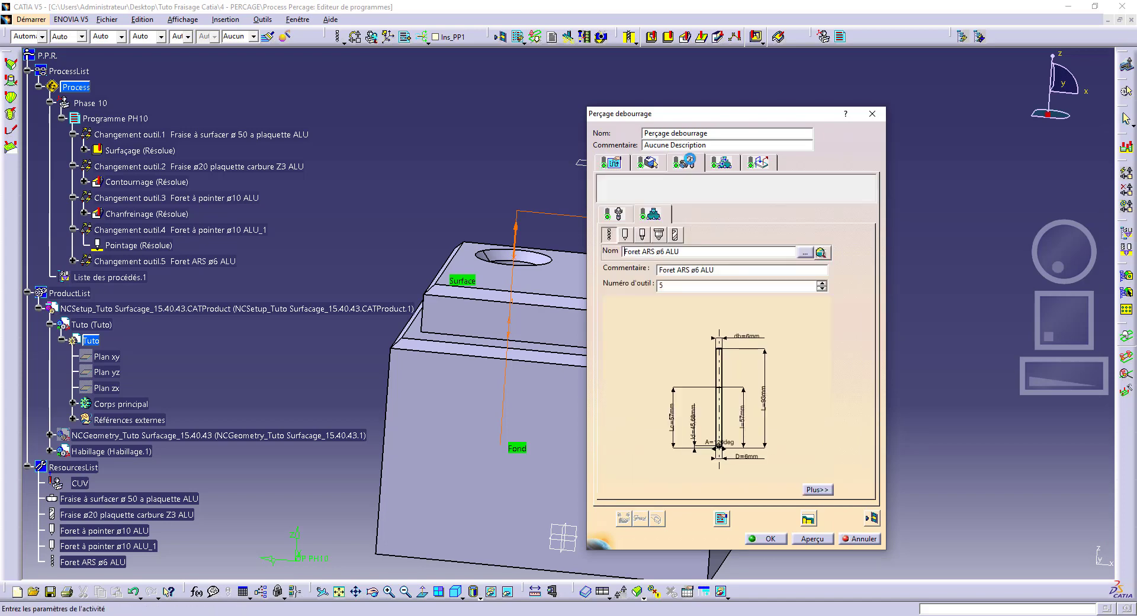
{"action": "left_click", "coordinate": [720, 163]}
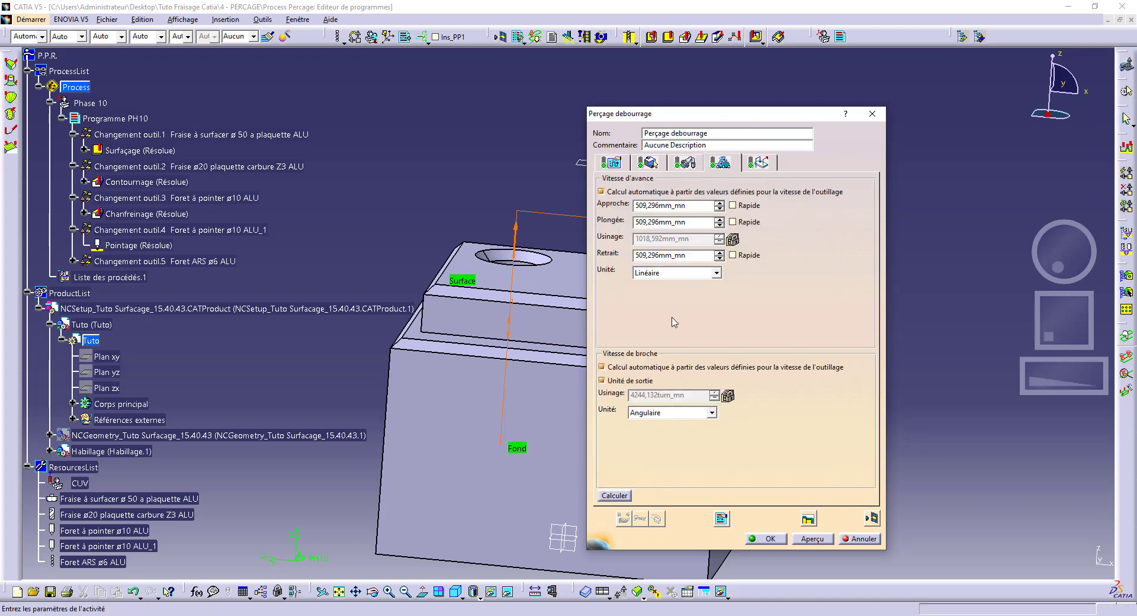
{"action": "left_click", "coordinate": [643, 368]}
{"action": "left_click", "coordinate": [632, 372]}
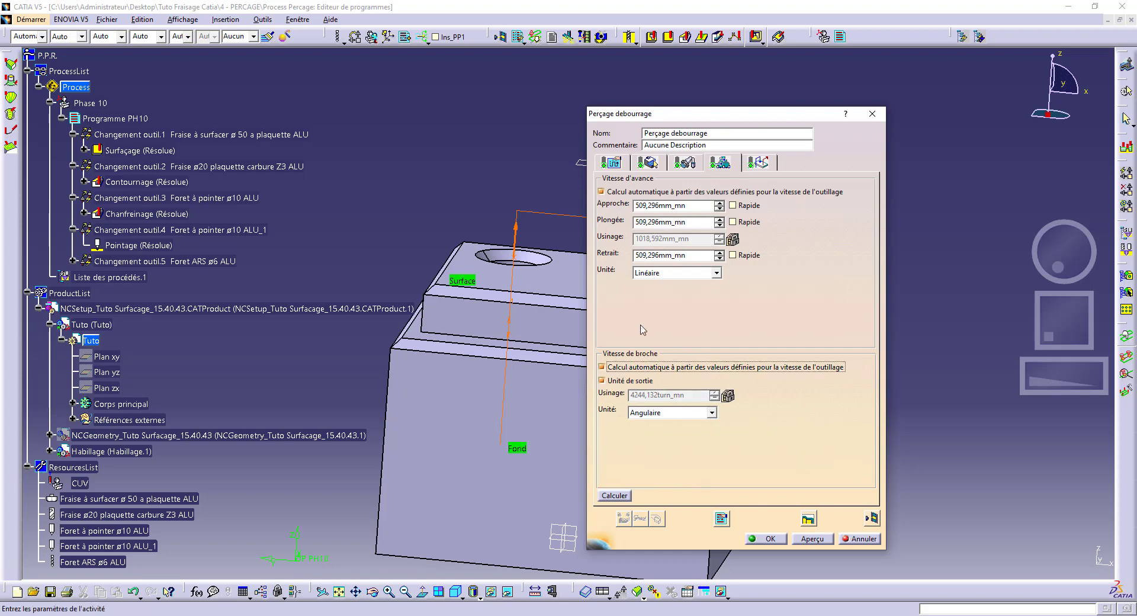
{"action": "left_click", "coordinate": [602, 191]}
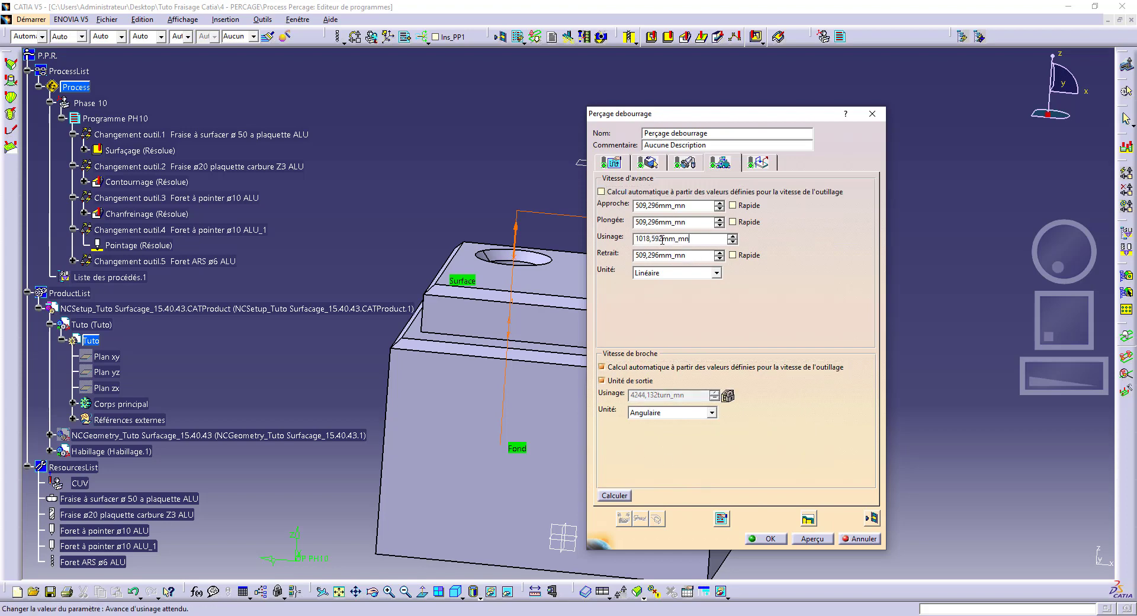
Copy the machining feed rate of 1018,592mm_mn to the approach, plunge and retract feeds, and switch automatic feed calculation back on.
{"action": "left_click_drag", "start_coordinate": [662, 239], "coordinate": [585, 242]}
{"action": "key", "text": "ctrl+c"}
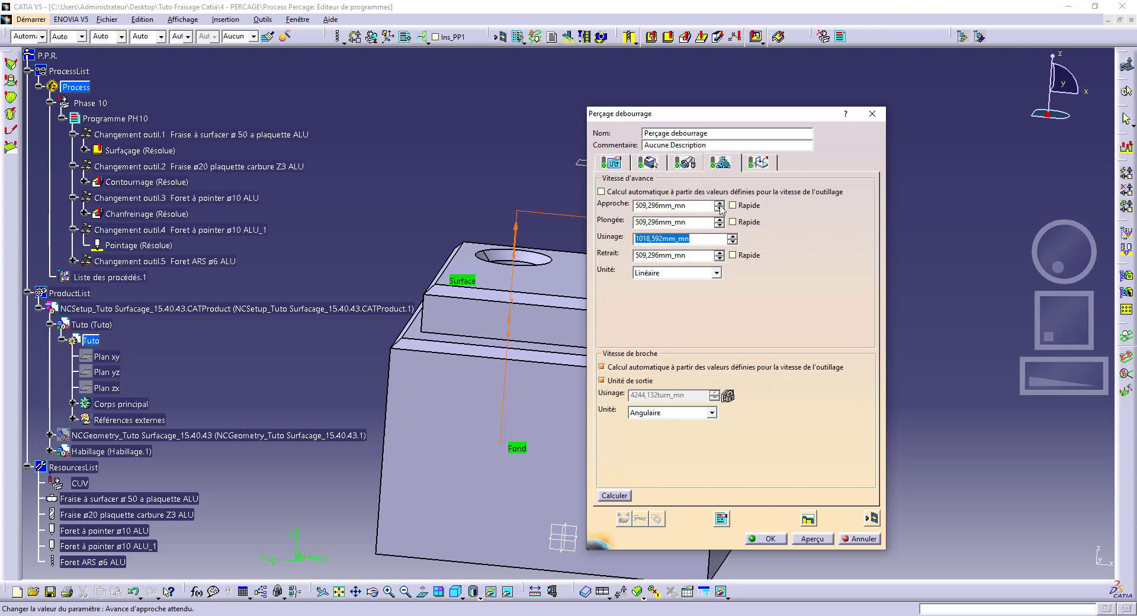
{"action": "left_click_drag", "start_coordinate": [711, 206], "coordinate": [533, 209]}
{"action": "key", "text": "ctrl+v"}
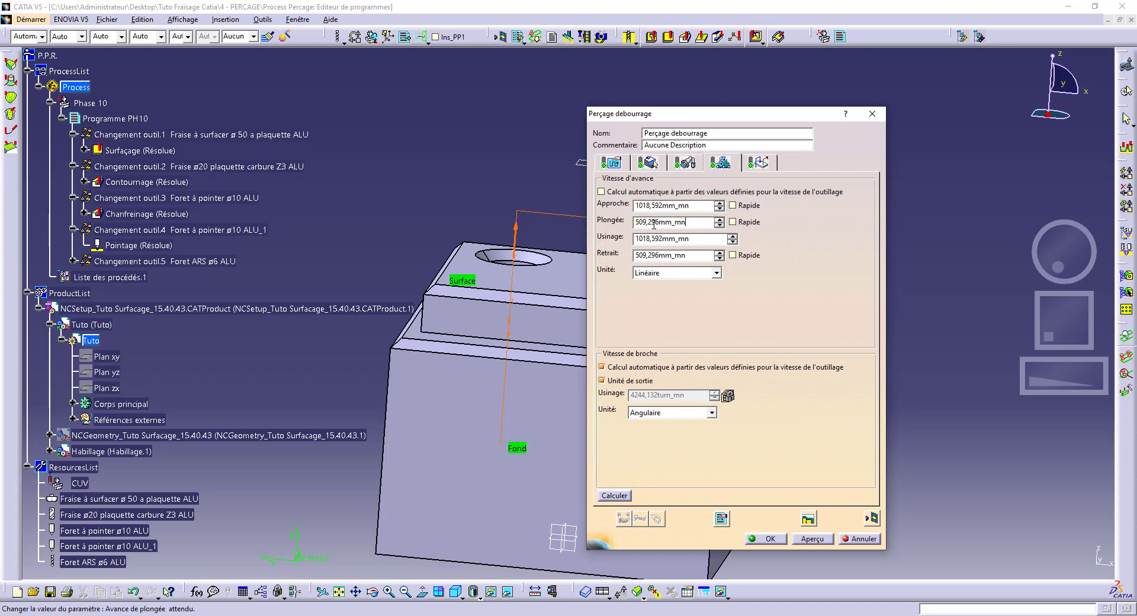
{"action": "left_click_drag", "start_coordinate": [690, 222], "coordinate": [628, 225]}
{"action": "key", "text": "ctrl+v"}
{"action": "left_click_drag", "start_coordinate": [687, 255], "coordinate": [615, 252]}
{"action": "key", "text": "ctrl+v"}
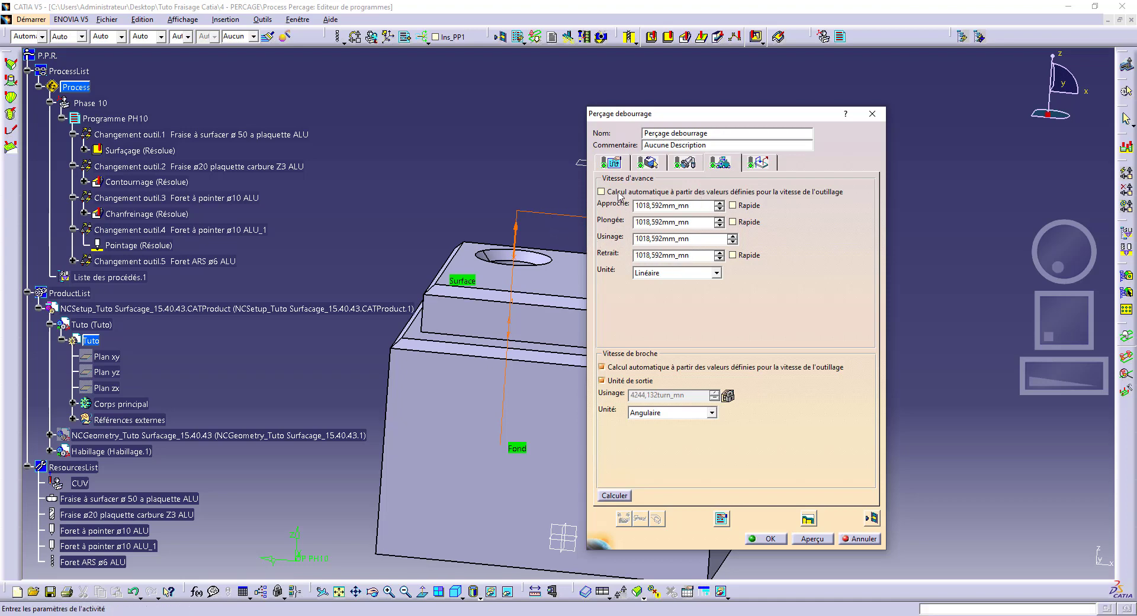
{"action": "left_click", "coordinate": [619, 193]}
Add an axial motion to a plane in the drilling operation's approach macro, using the small reference plane above the part.
{"action": "left_click", "coordinate": [758, 162]}
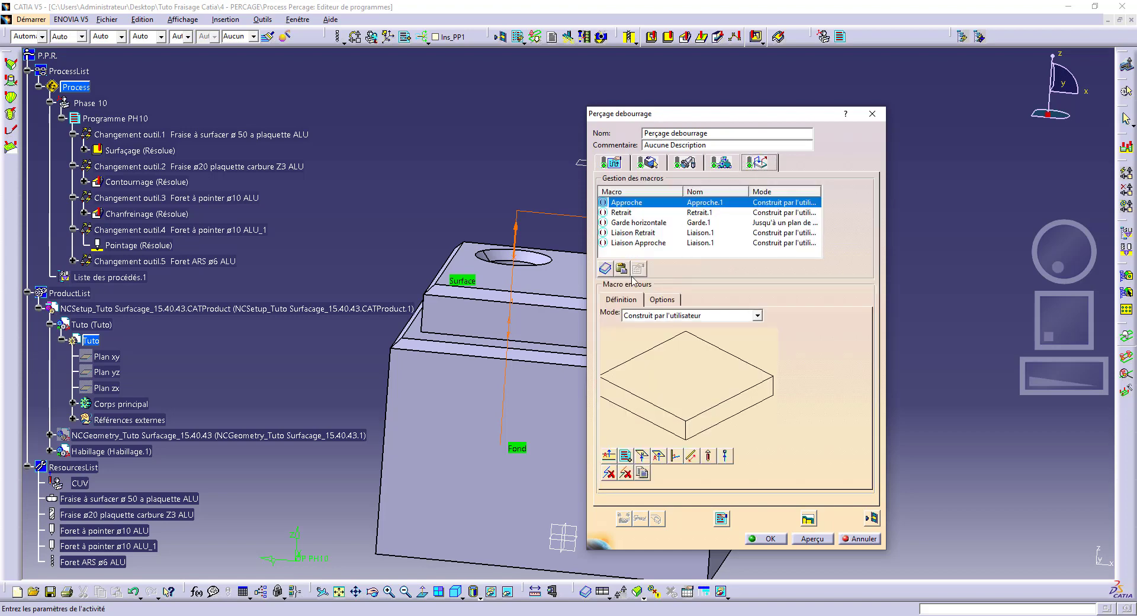
{"action": "left_click", "coordinate": [658, 457]}
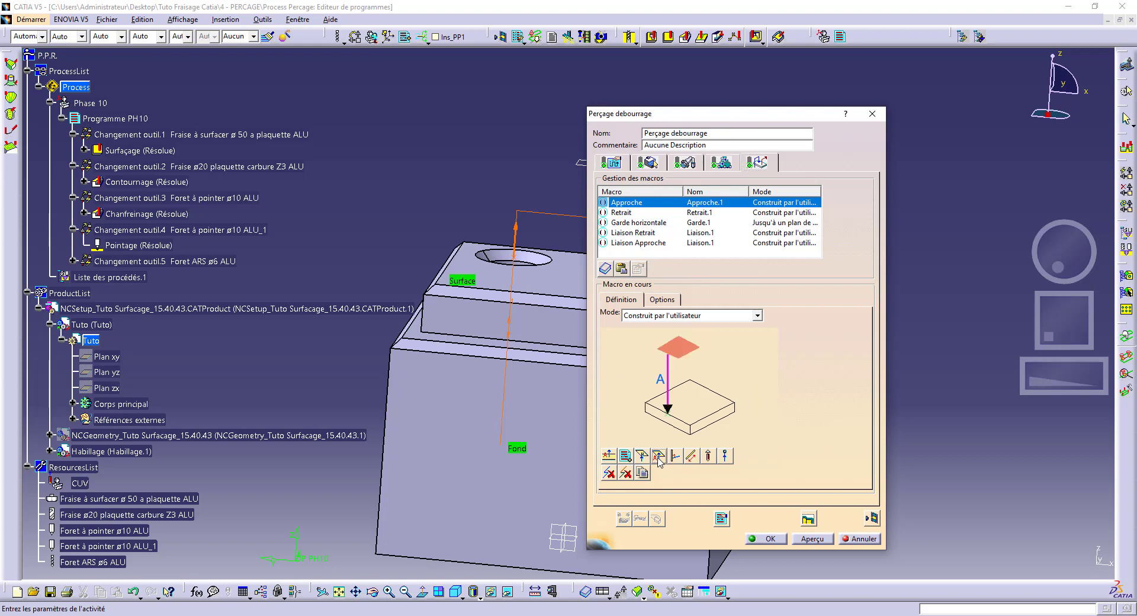
{"action": "left_click", "coordinate": [685, 363]}
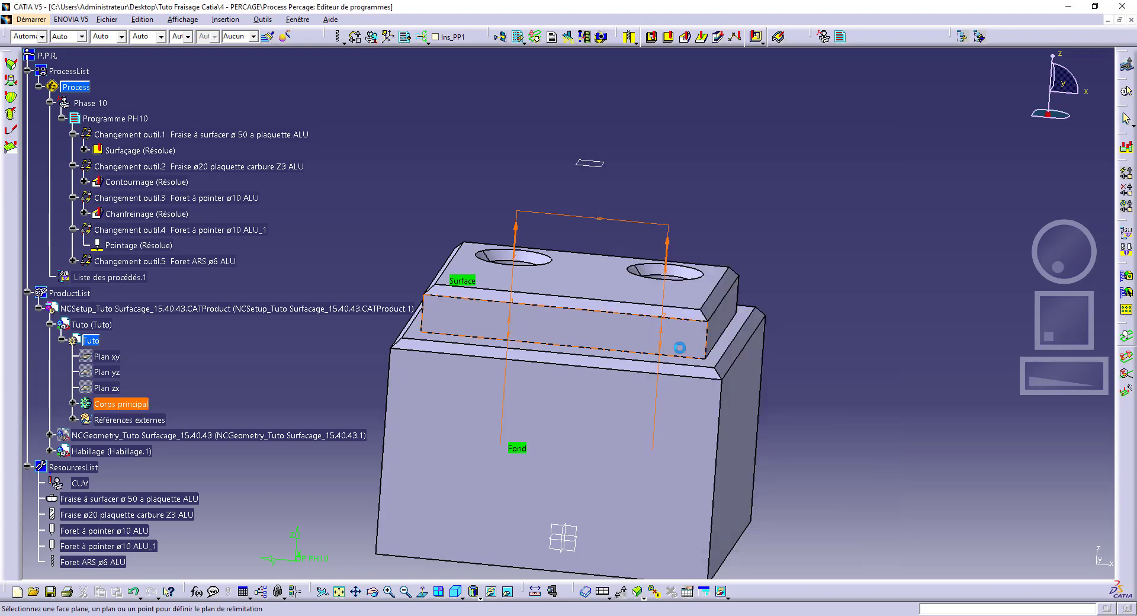
{"action": "left_click", "coordinate": [591, 167]}
{"action": "left_click_drag", "start_coordinate": [663, 118], "coordinate": [834, 123]}
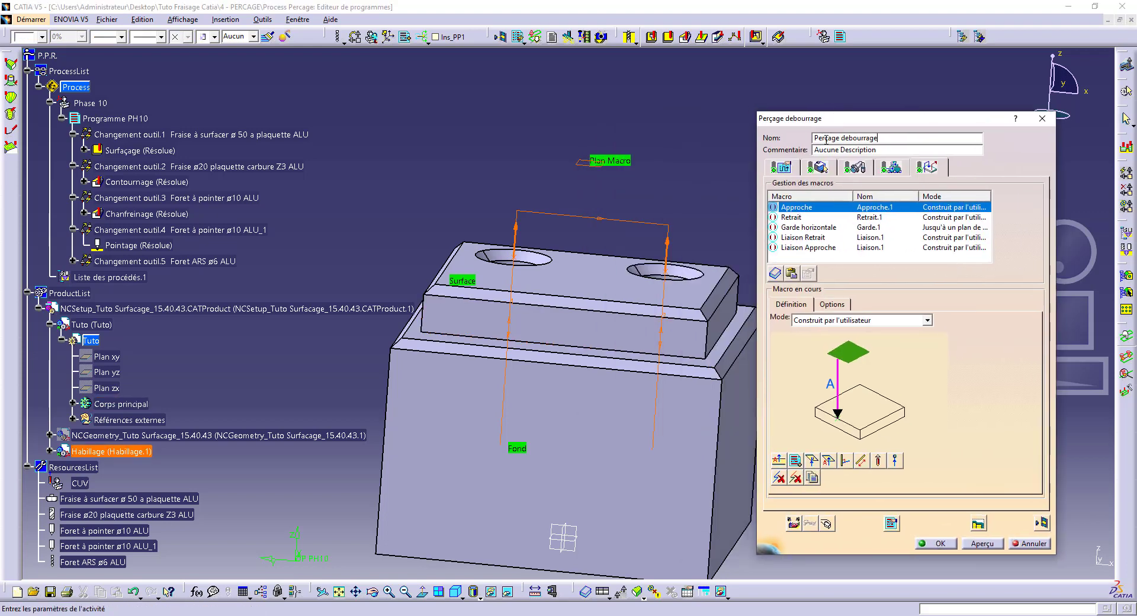
Activate the operation's Approche, Retrait and Garde horizontale macros.
{"action": "right_click", "coordinate": [793, 208]}
{"action": "left_click", "coordinate": [805, 216]}
{"action": "right_click", "coordinate": [792, 218]}
{"action": "left_click", "coordinate": [812, 227]}
{"action": "right_click", "coordinate": [802, 228]}
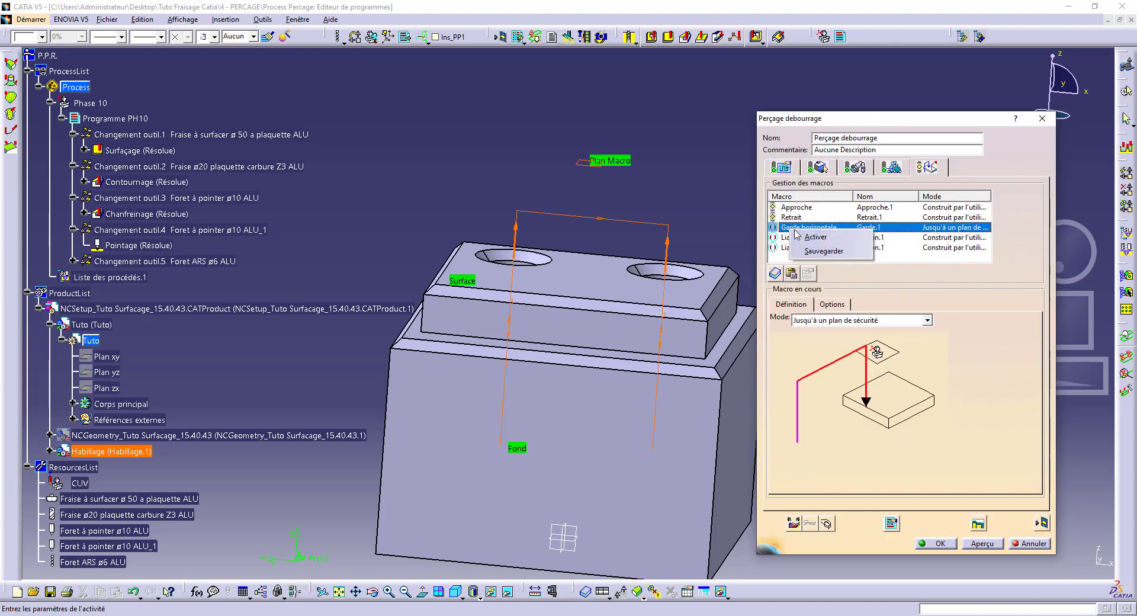
{"action": "left_click", "coordinate": [814, 237]}
Add an axial motion to the same plane above the part in the retract (Retrait) macro.
{"action": "left_click", "coordinate": [793, 217]}
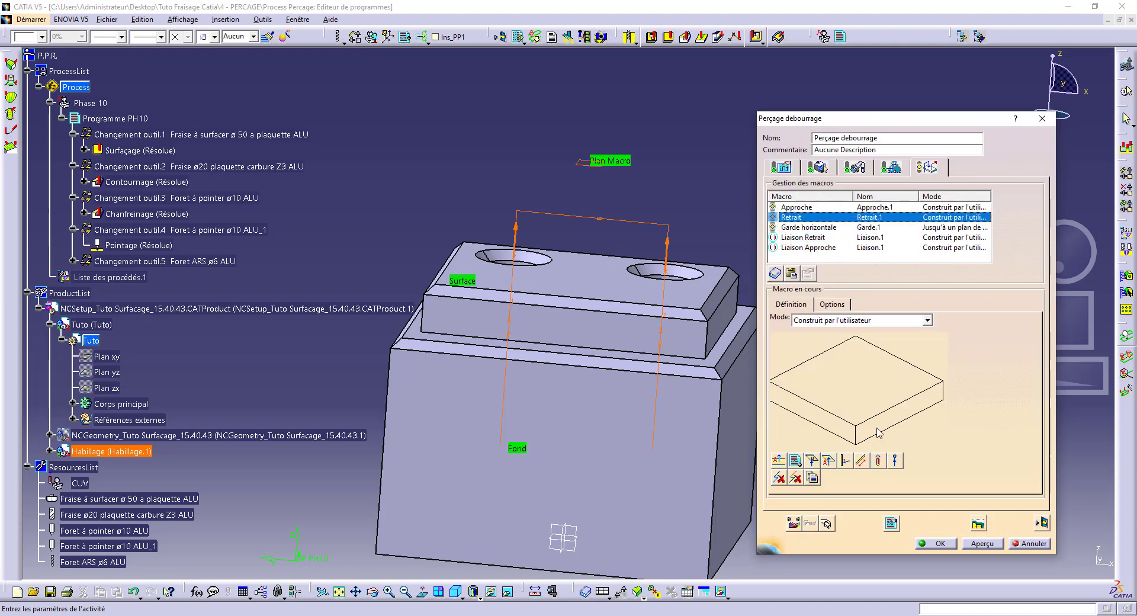
{"action": "left_click", "coordinate": [829, 465]}
{"action": "left_click", "coordinate": [850, 362]}
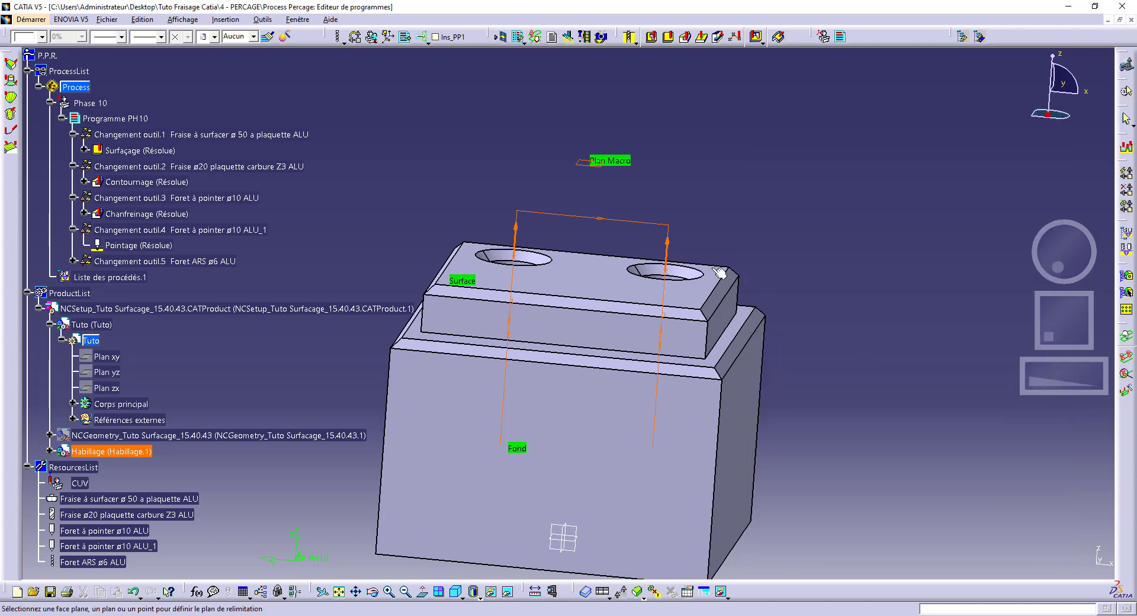
{"action": "left_click", "coordinate": [591, 167]}
{"action": "left_click", "coordinate": [796, 227]}
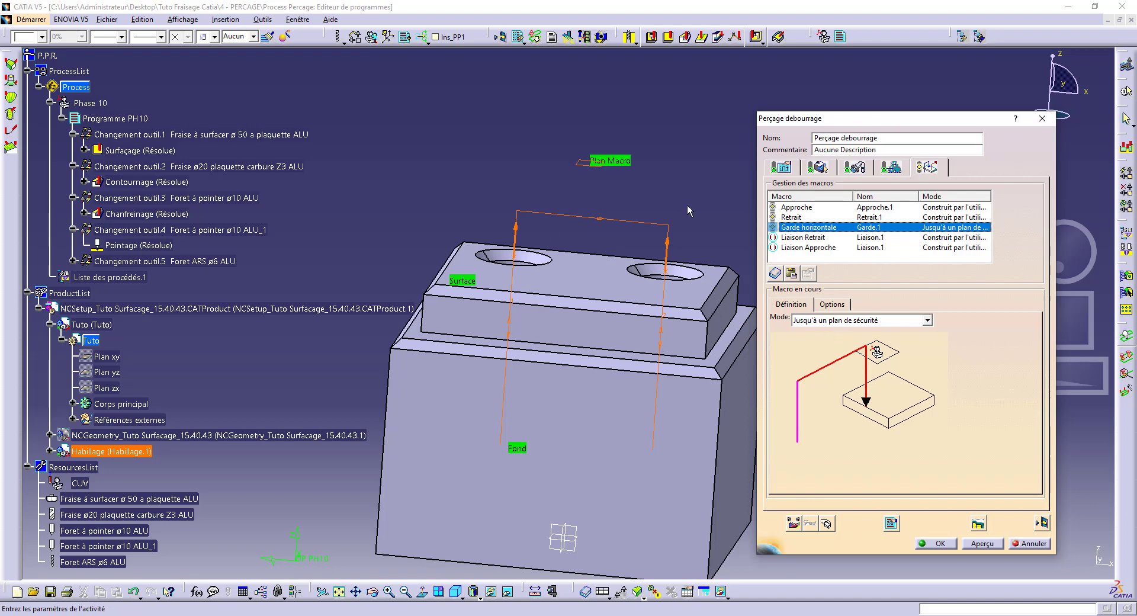
Compute the drilling tool path, rewind its replay to the start and set the playback to point by point.
{"action": "left_click", "coordinate": [1041, 523]}
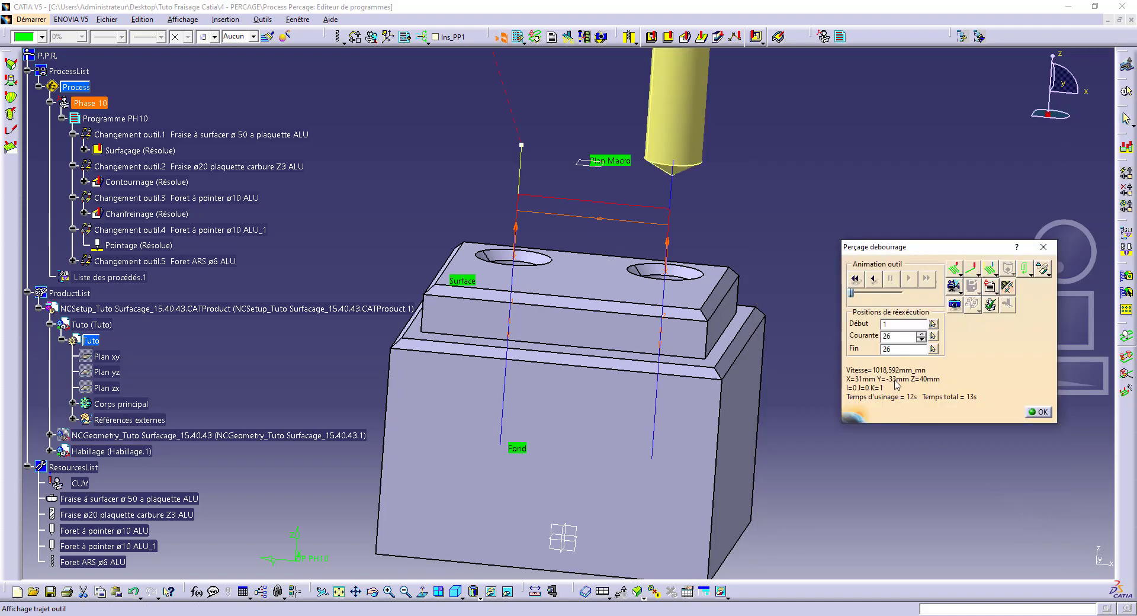
{"action": "left_click", "coordinate": [854, 278]}
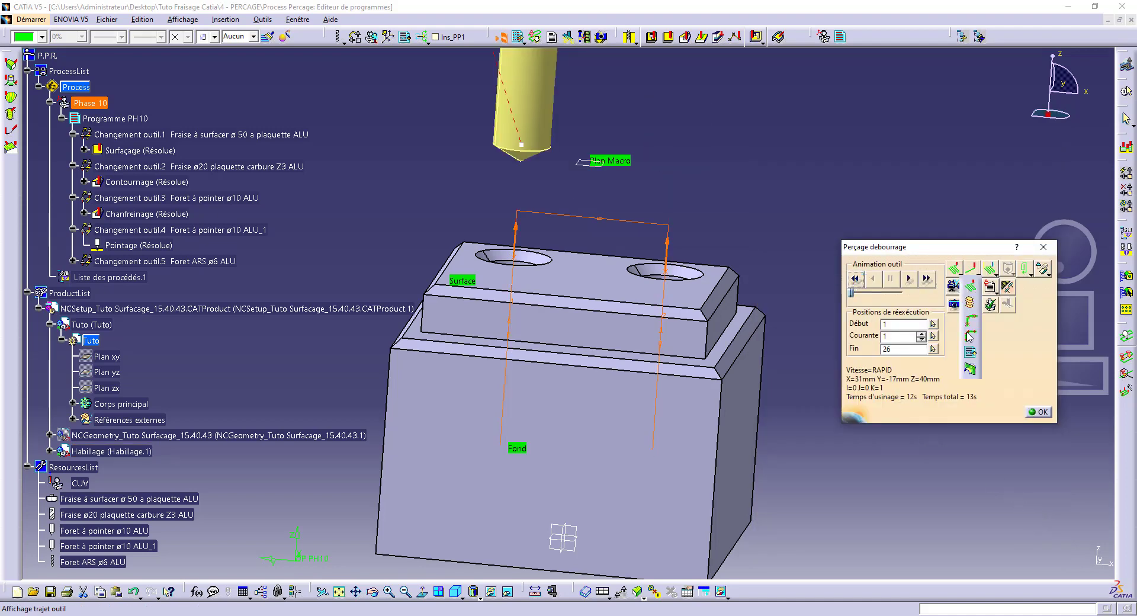
{"action": "left_click", "coordinate": [970, 343]}
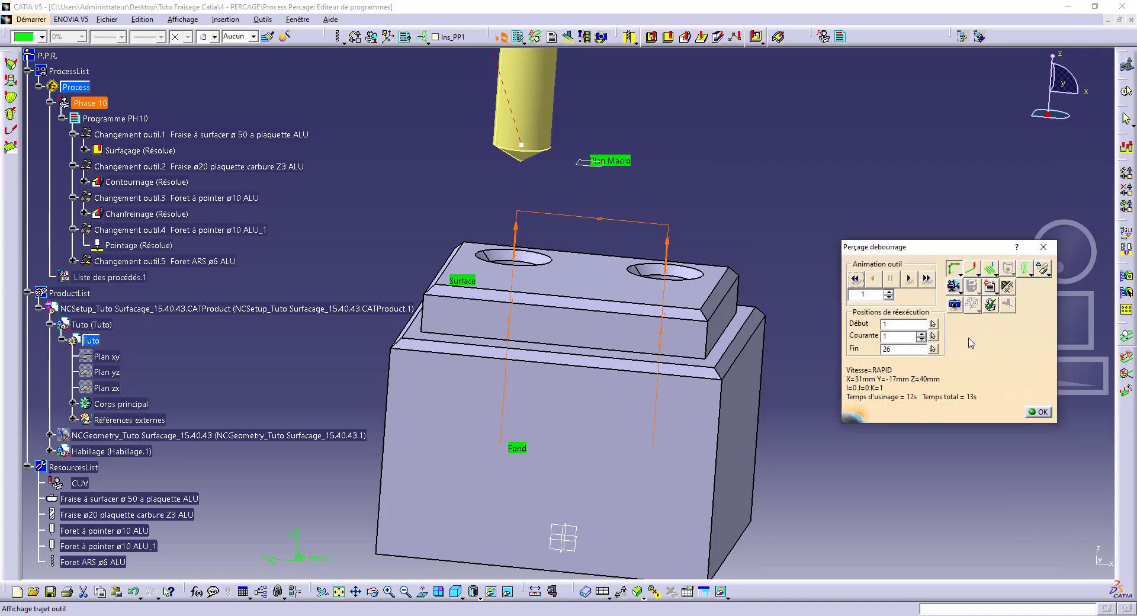
{"action": "left_click", "coordinate": [909, 278]}
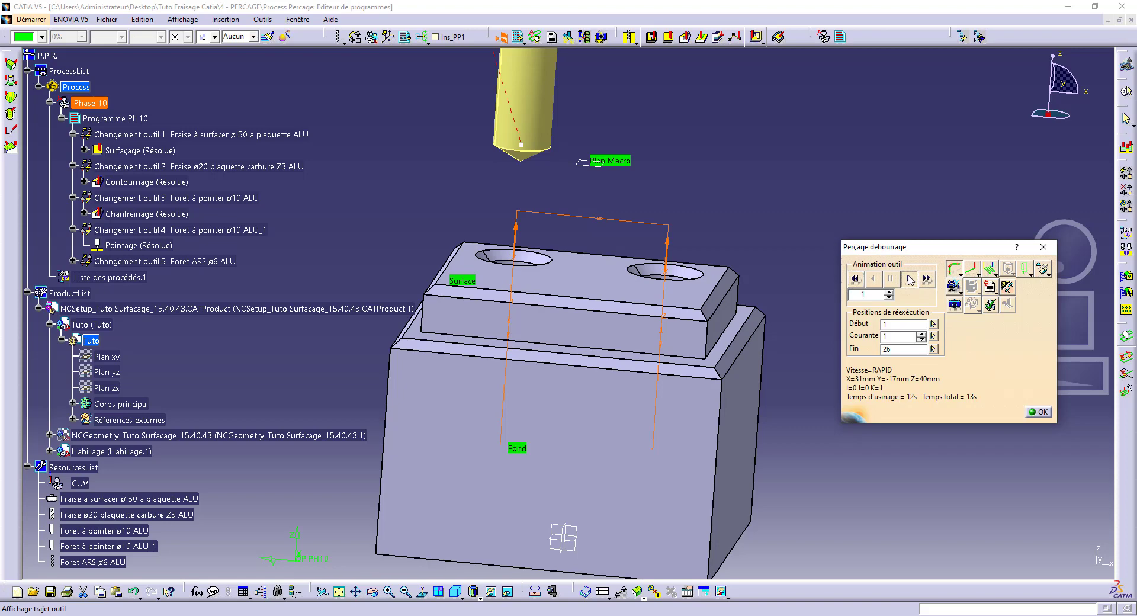
{"action": "left_click", "coordinate": [856, 280]}
Step through the approach and first plunge into the first hole, up to position 5, with the drill tip in close view.
{"action": "middle_click_drag", "start_coordinate": [595, 220], "coordinate": [573, 202]}
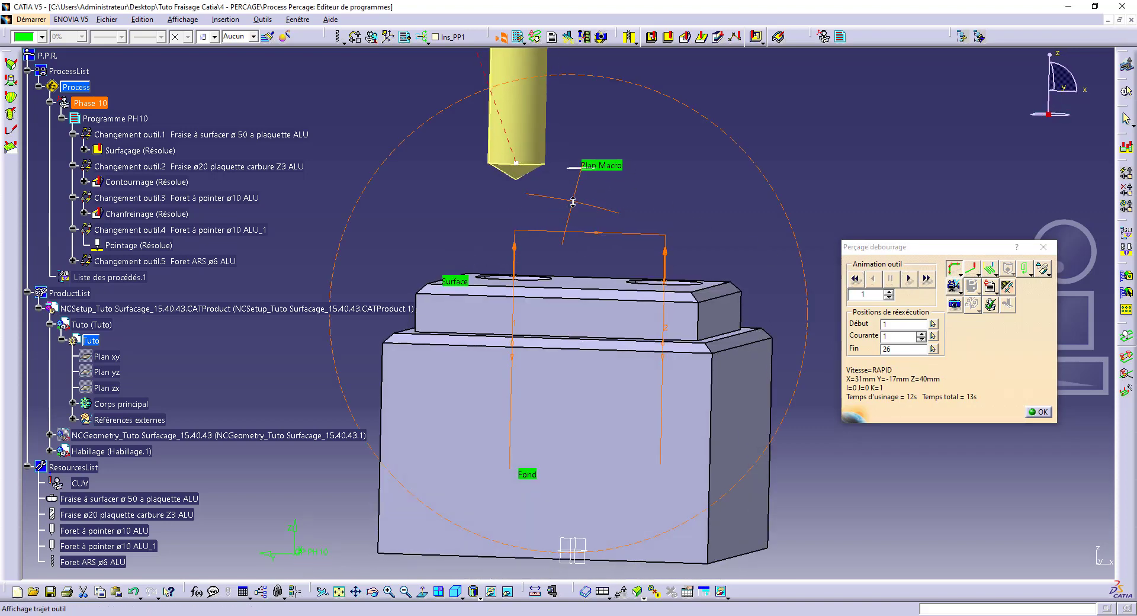
{"action": "middle_click_drag", "start_coordinate": [580, 285], "coordinate": [563, 387]}
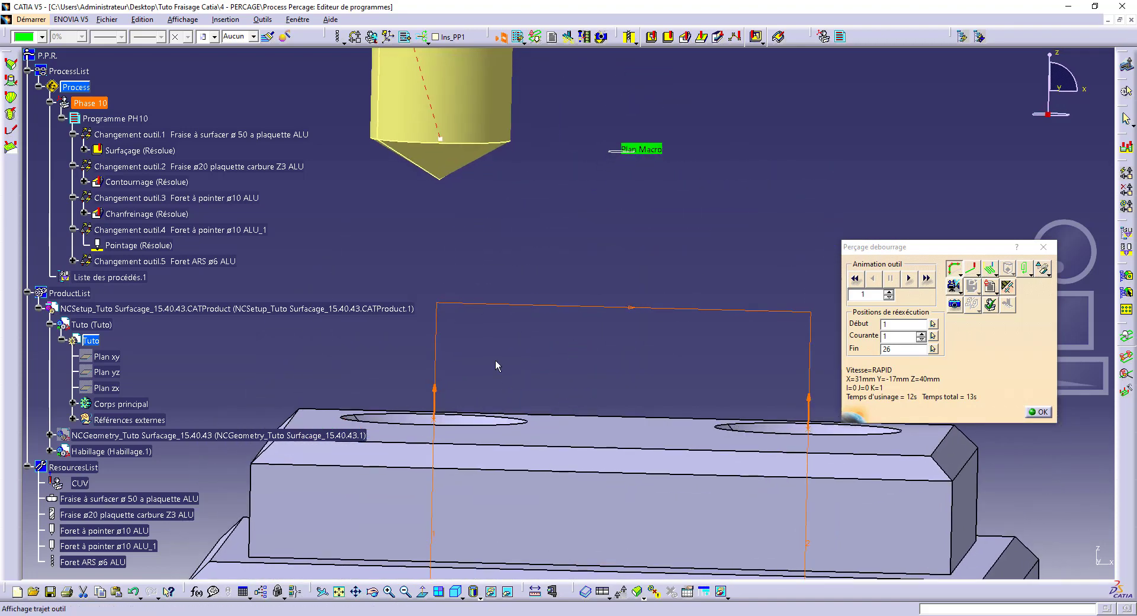
{"action": "mouse_move", "coordinate": [552, 251]}
{"action": "middle_mouse_down"}
{"action": "mouse_move", "coordinate": [546, 275]}
{"action": "mouse_move", "coordinate": [537, 262]}
{"action": "middle_mouse_up"}
{"action": "middle_click", "coordinate": [526, 236]}
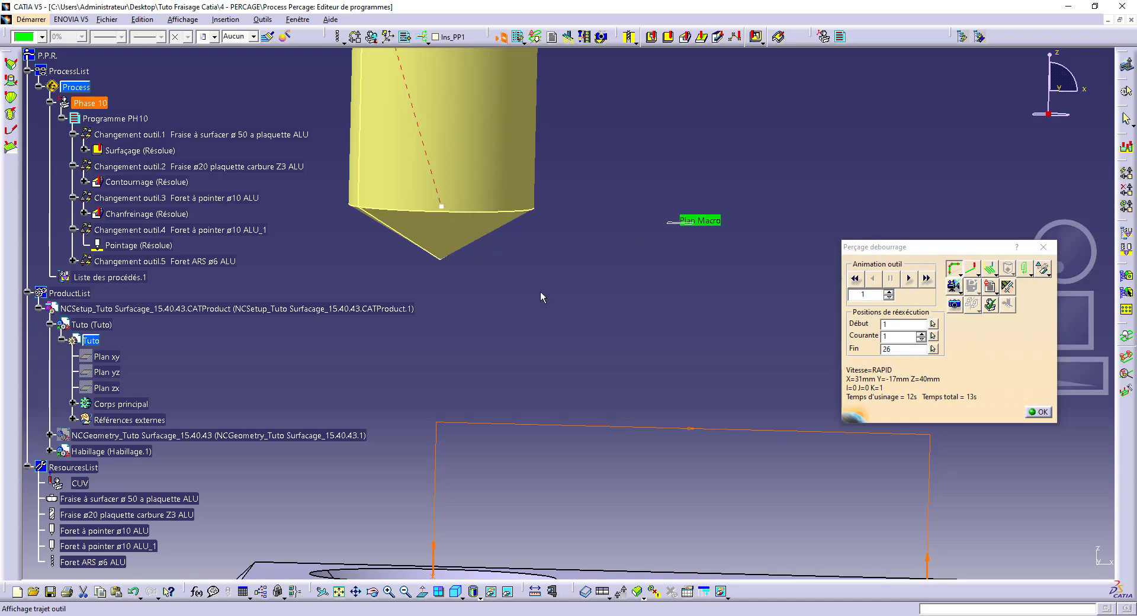
{"action": "middle_click_drag", "start_coordinate": [540, 291], "coordinate": [566, 317]}
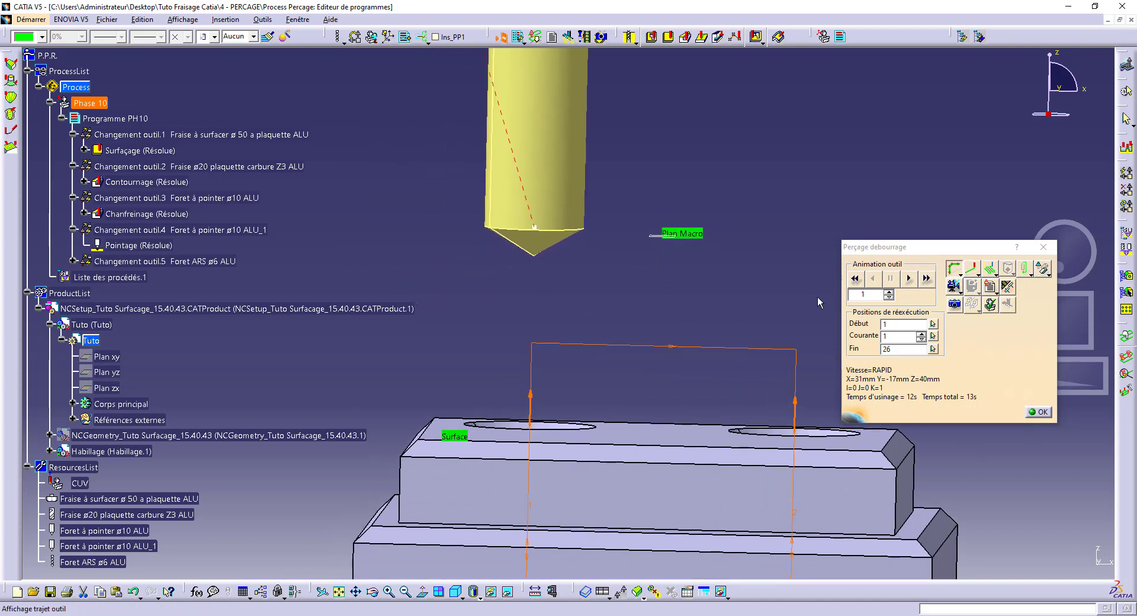
{"action": "left_click", "coordinate": [909, 279]}
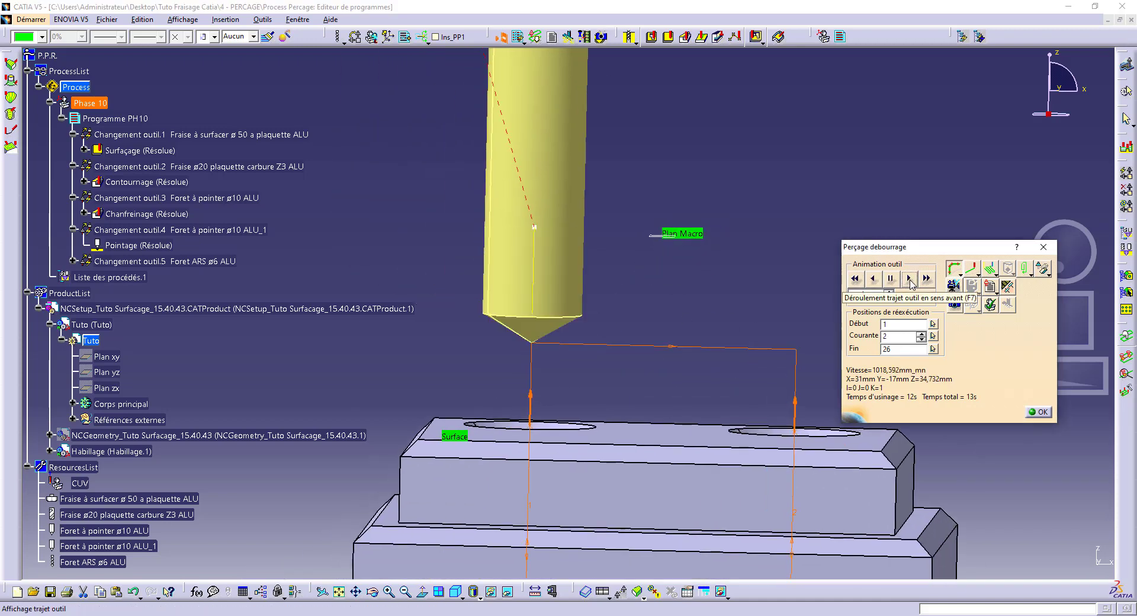
{"action": "left_click", "coordinate": [909, 279]}
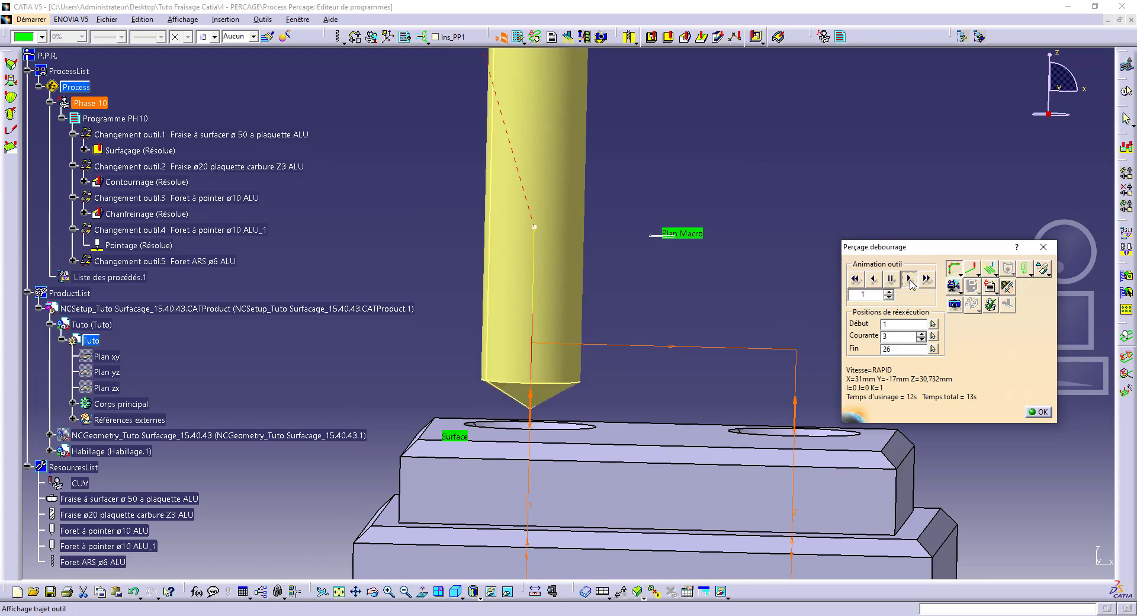
{"action": "left_click", "coordinate": [910, 280]}
{"action": "left_click", "coordinate": [909, 279]}
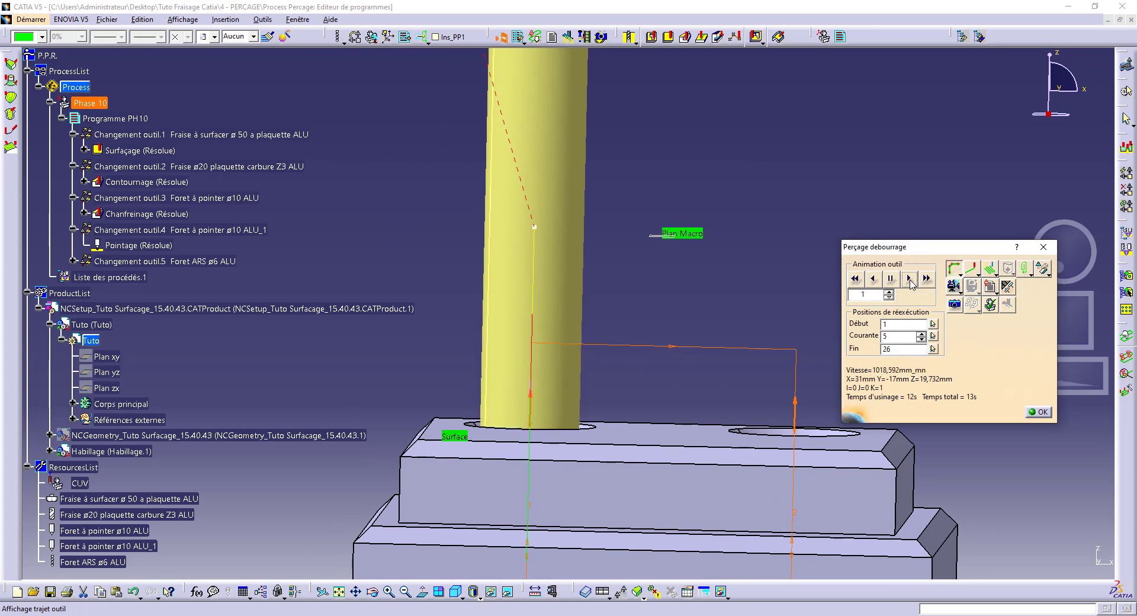
Step through the remaining chip-removal pecks of the first hole until the drill retracts at position 13.
{"action": "middle_click_drag", "start_coordinate": [705, 323], "coordinate": [586, 385]}
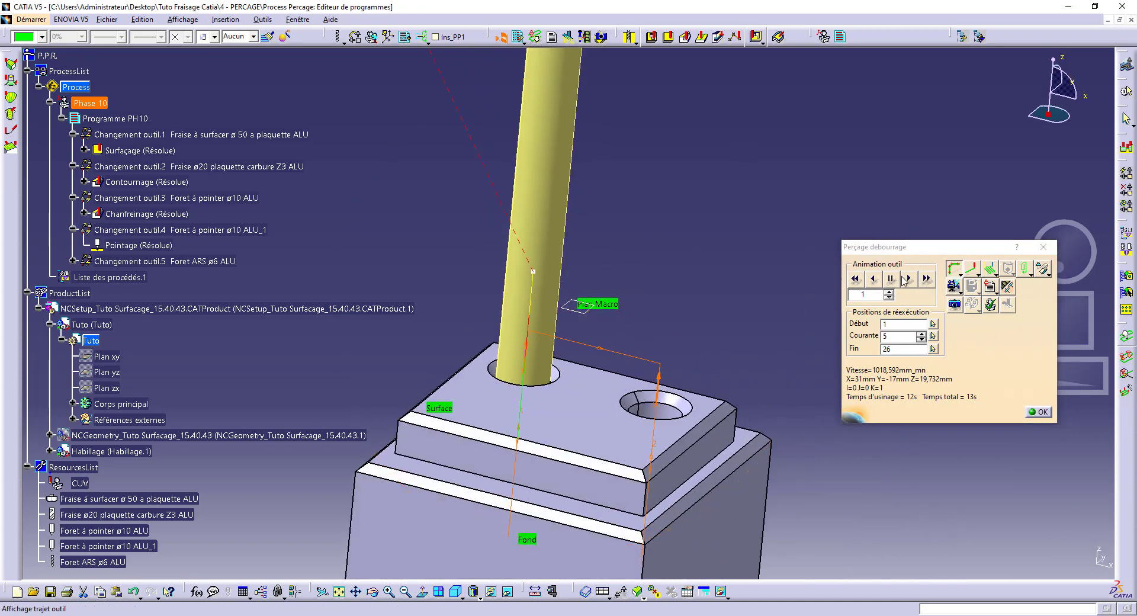
{"action": "left_click", "coordinate": [907, 279]}
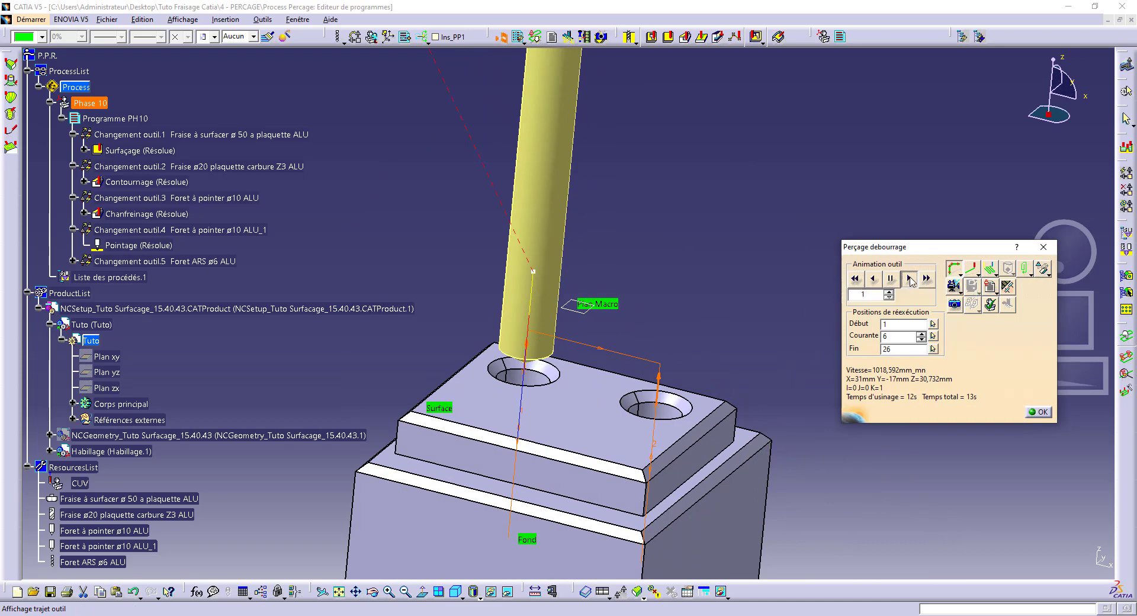
{"action": "left_click", "coordinate": [910, 279]}
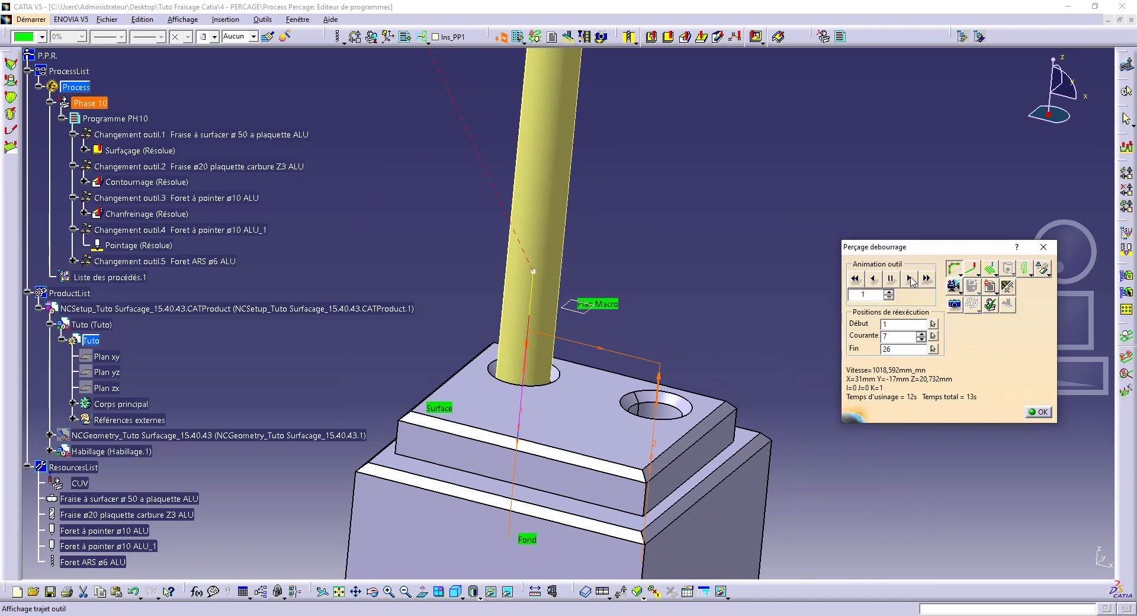
{"action": "left_click", "coordinate": [910, 279]}
{"action": "left_click", "coordinate": [910, 279]}
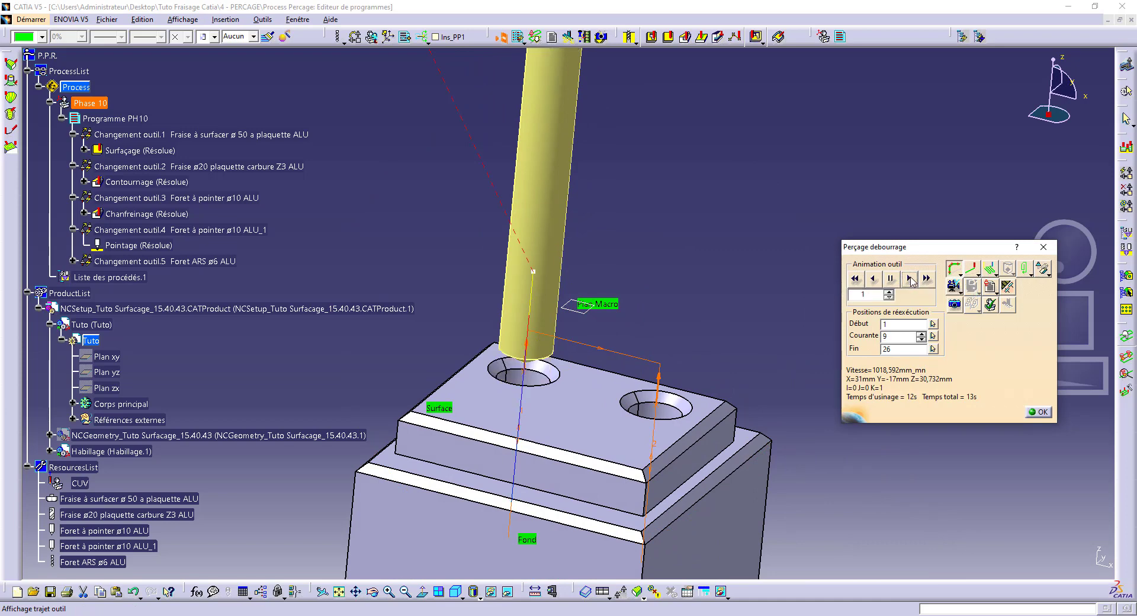
{"action": "left_click", "coordinate": [910, 279]}
{"action": "left_click", "coordinate": [910, 279]}
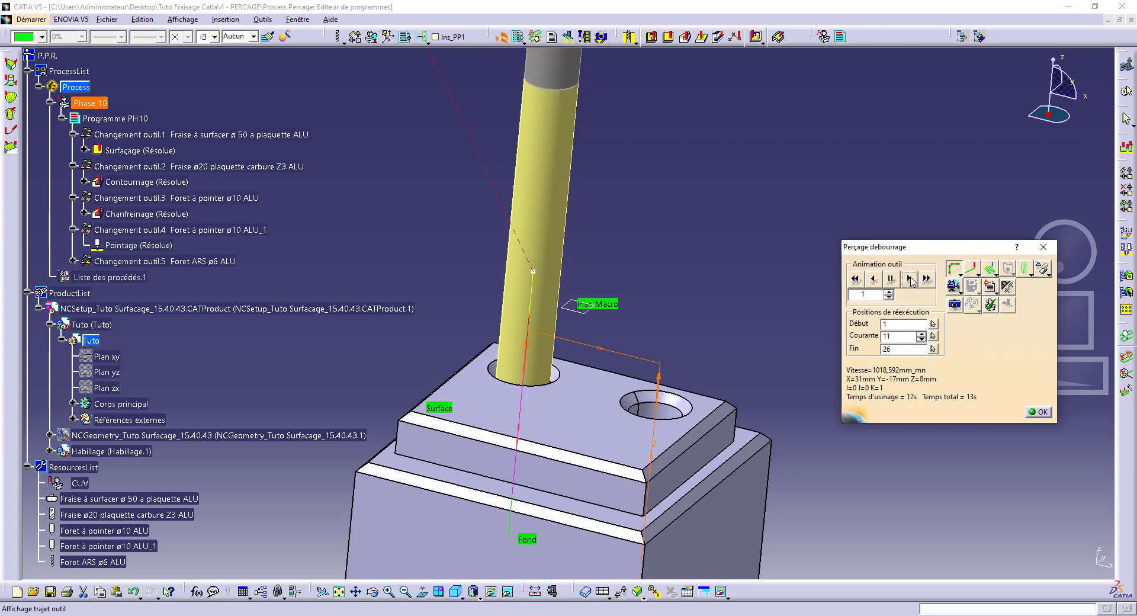
{"action": "left_click", "coordinate": [910, 280]}
{"action": "left_click", "coordinate": [910, 280]}
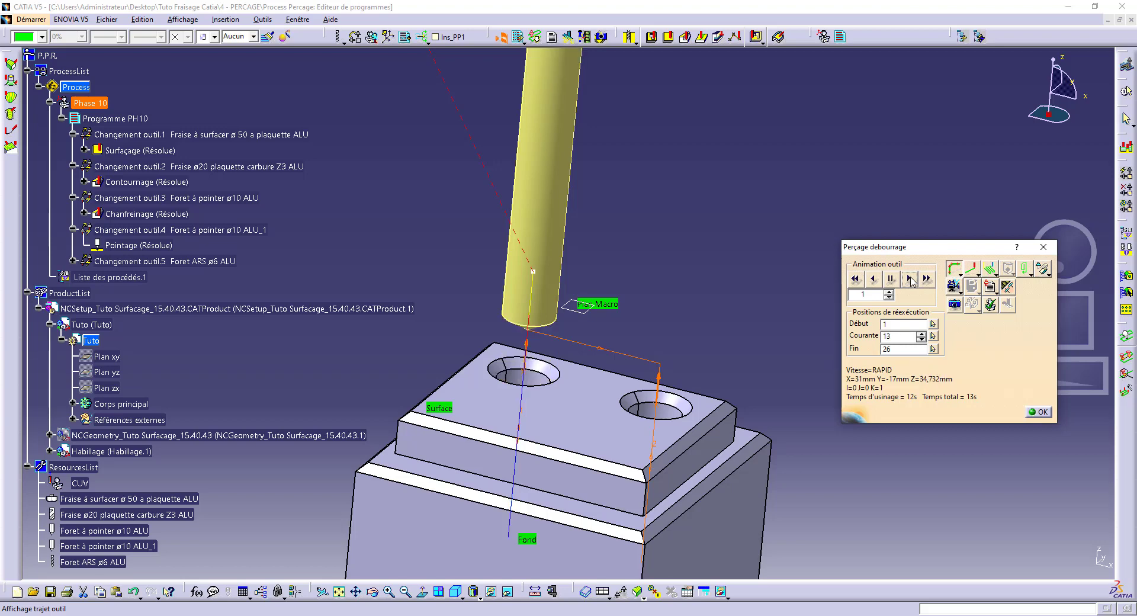
Step the drill across to the second hole and through its first chip-removal pecks.
{"action": "middle_click_drag", "start_coordinate": [632, 349], "coordinate": [547, 353]}
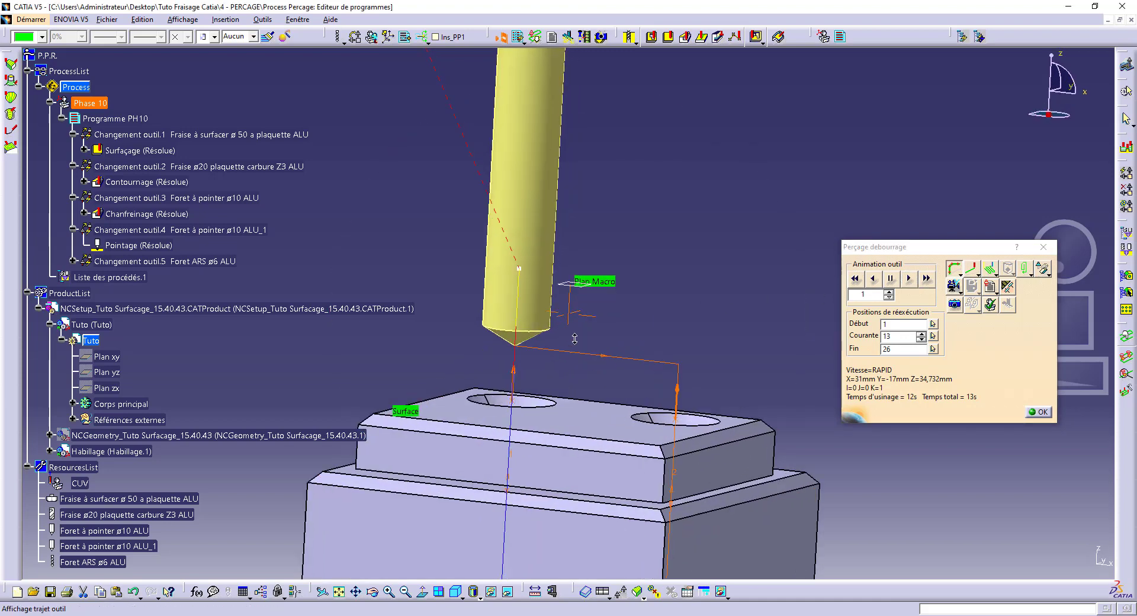
{"action": "left_click", "coordinate": [909, 279]}
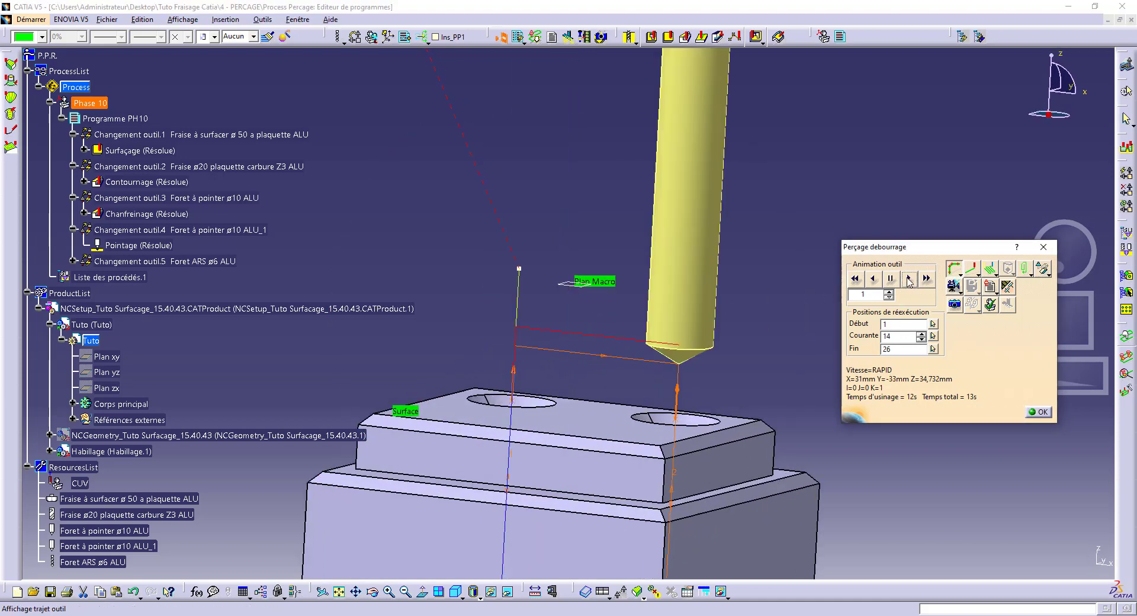
{"action": "middle_click_drag", "start_coordinate": [654, 383], "coordinate": [737, 372]}
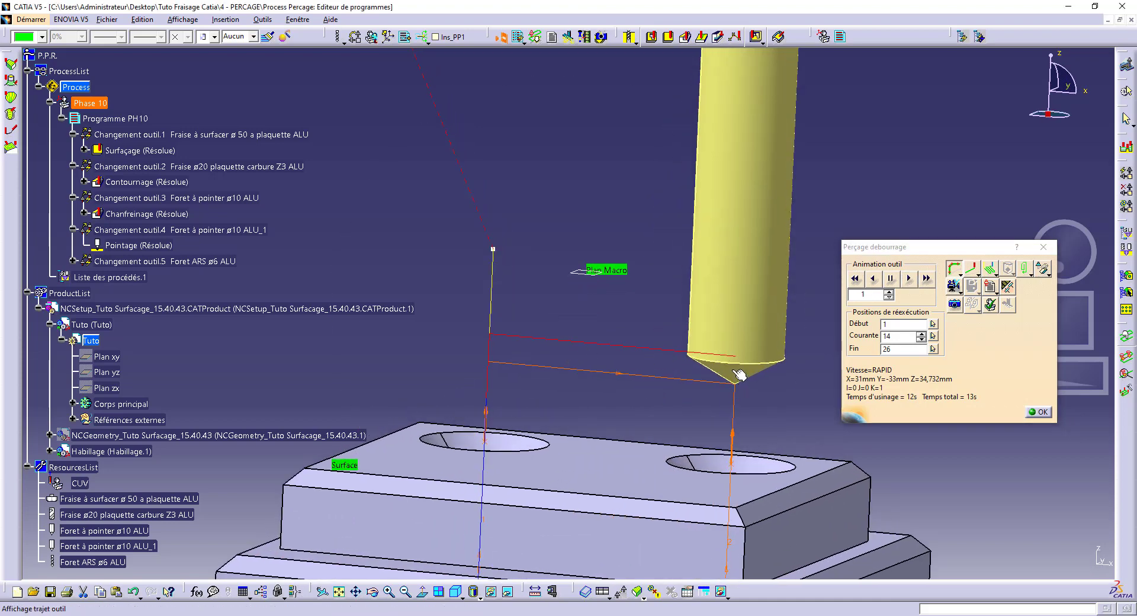
{"action": "left_click", "coordinate": [909, 279]}
{"action": "left_click", "coordinate": [909, 279]}
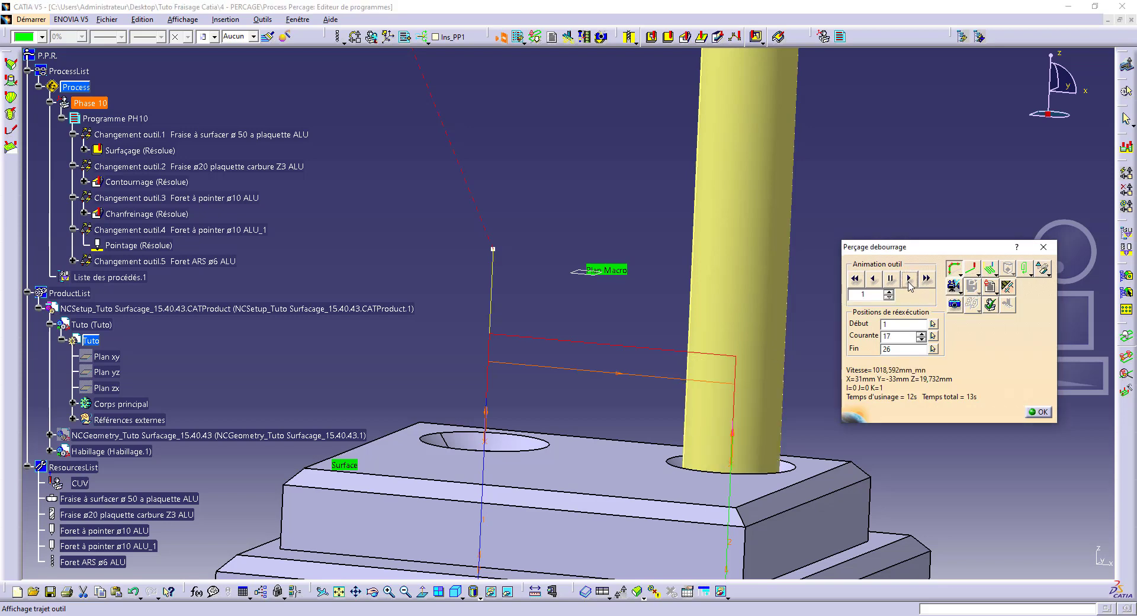
{"action": "left_click", "coordinate": [909, 279]}
{"action": "left_click", "coordinate": [909, 279]}
Step through the rest of the second hole's drilling cycle to the final position 26.
{"action": "left_click", "coordinate": [670, 328]}
{"action": "middle_click_drag", "start_coordinate": [670, 328], "coordinate": [615, 307]}
{"action": "left_click", "coordinate": [909, 278]}
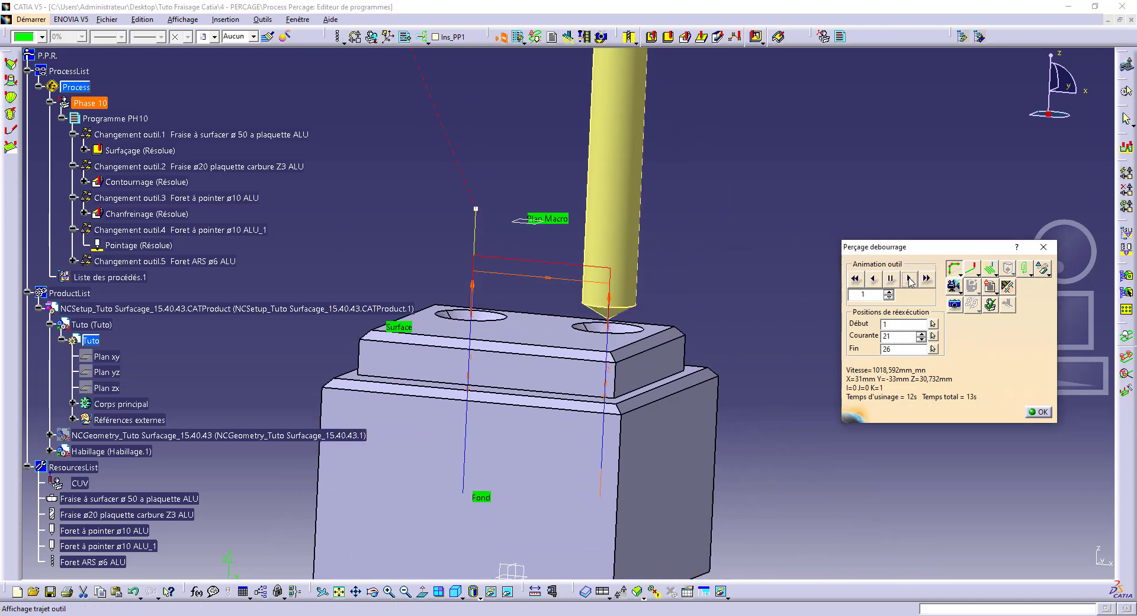
{"action": "left_click", "coordinate": [908, 279]}
{"action": "left_click", "coordinate": [909, 279]}
{"action": "left_click", "coordinate": [909, 279]}
{"action": "left_click", "coordinate": [909, 278]}
{"action": "left_click", "coordinate": [909, 279]}
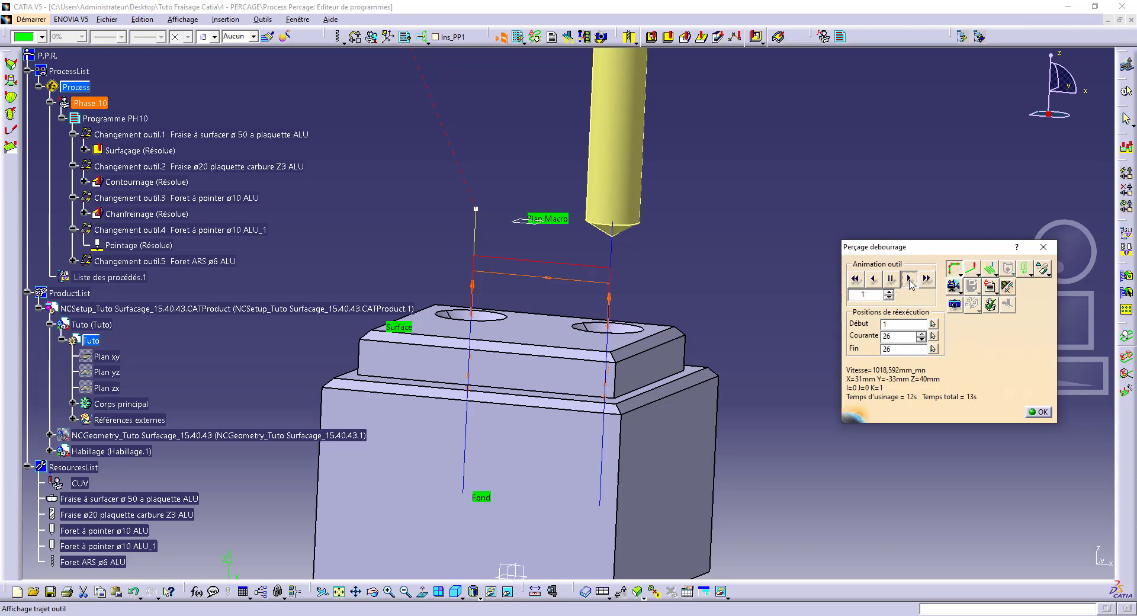
{"action": "left_click", "coordinate": [912, 281]}
Start the material-removal video simulation of Programme PH10, switch it to continuous playback and run it to the end.
{"action": "left_click", "coordinate": [954, 286]}
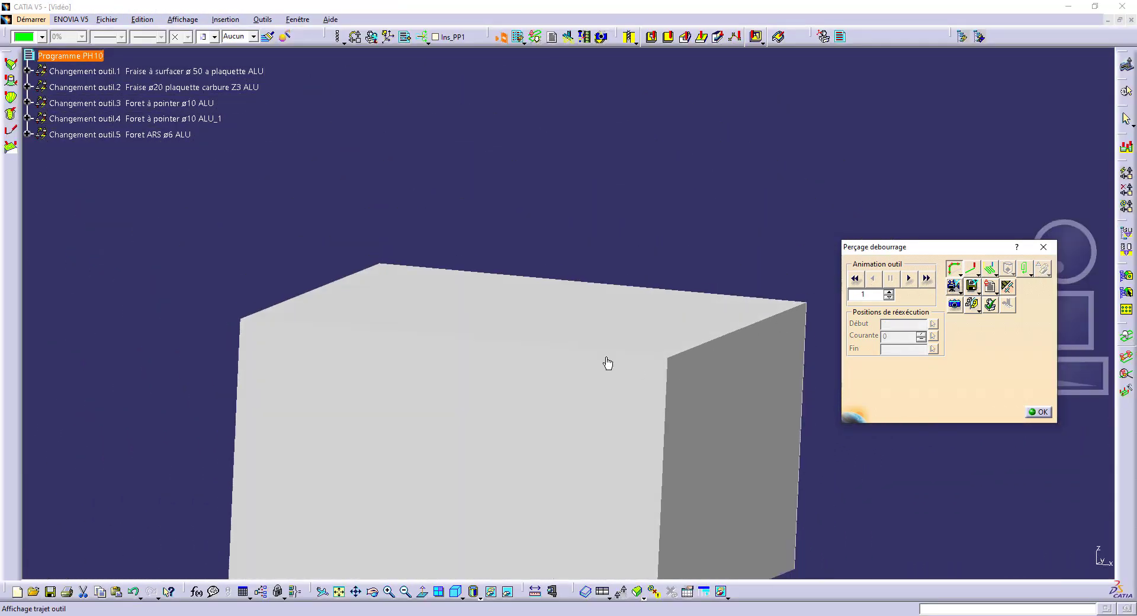
{"action": "middle_click_drag", "start_coordinate": [514, 357], "coordinate": [565, 427]}
{"action": "left_click", "coordinate": [910, 280]}
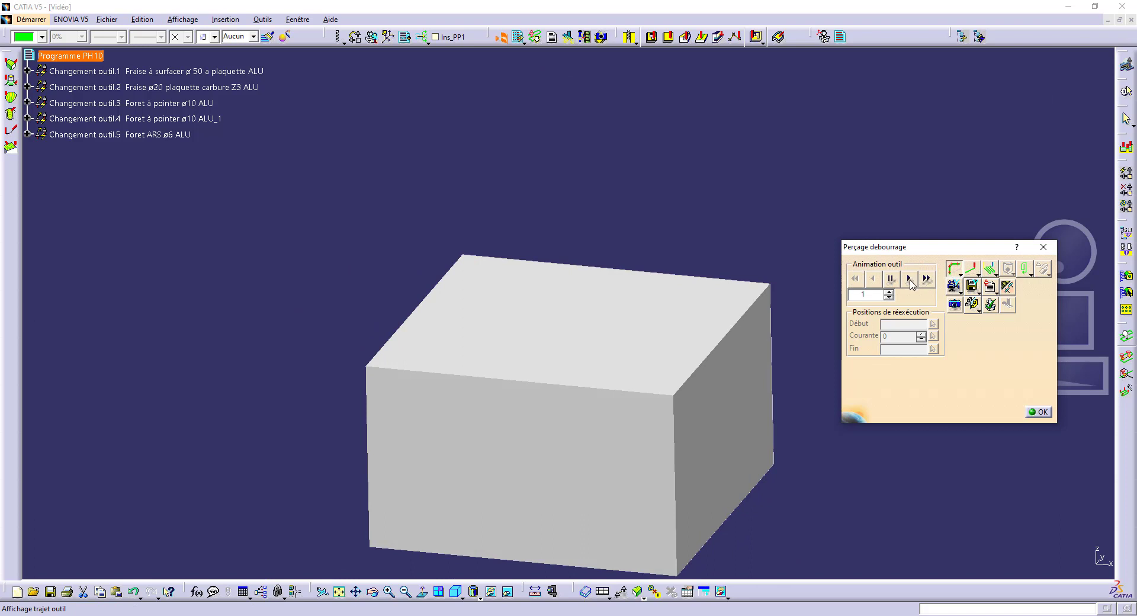
{"action": "left_click", "coordinate": [975, 290]}
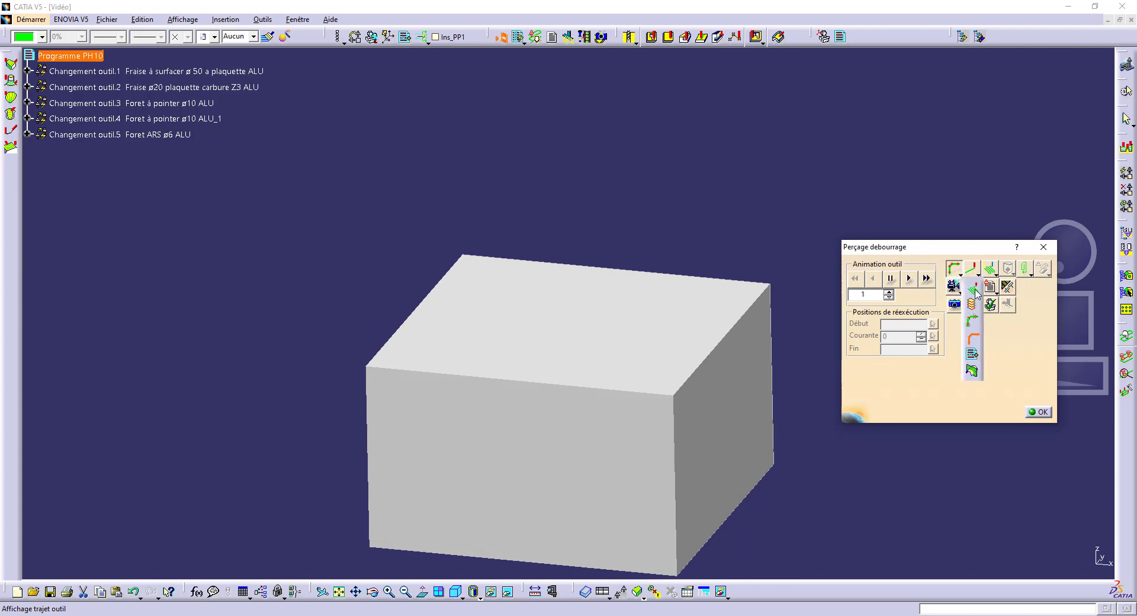
{"action": "left_click", "coordinate": [974, 290]}
{"action": "left_click", "coordinate": [908, 279]}
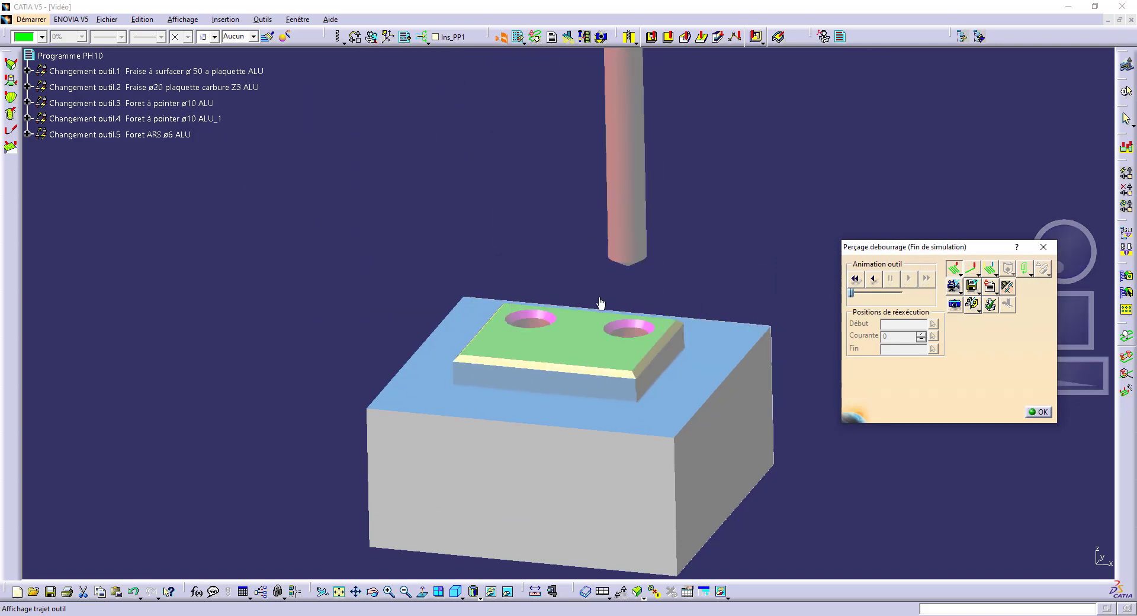
Examine the two drilled holes in the simulated stock up close and from several angles.
{"action": "middle_click_drag", "start_coordinate": [600, 304], "coordinate": [555, 339]}
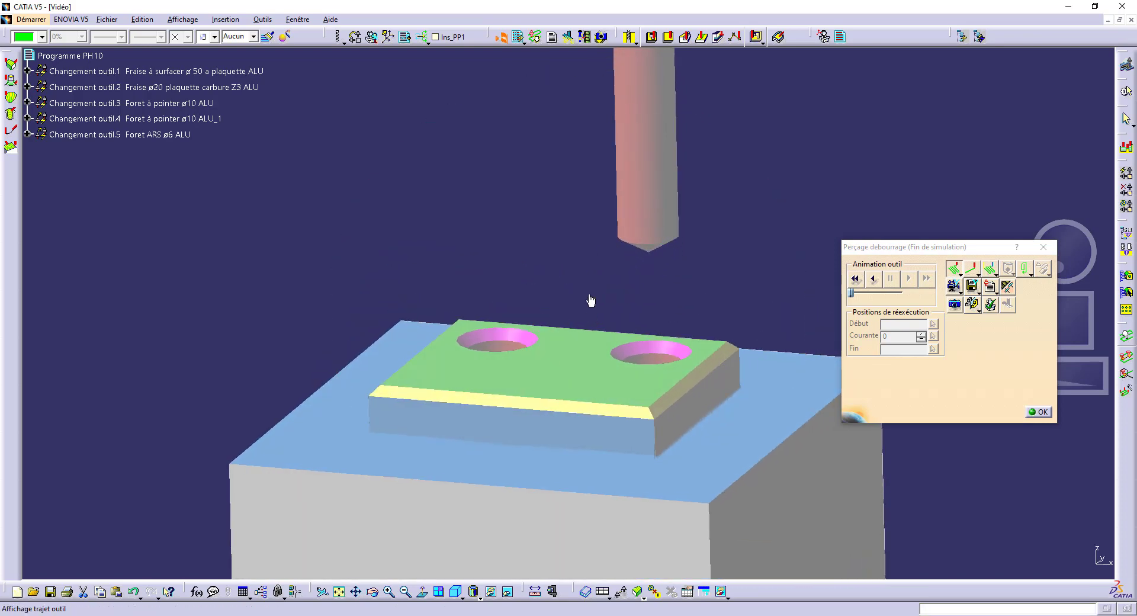
{"action": "middle_click_drag", "start_coordinate": [590, 300], "coordinate": [538, 294]}
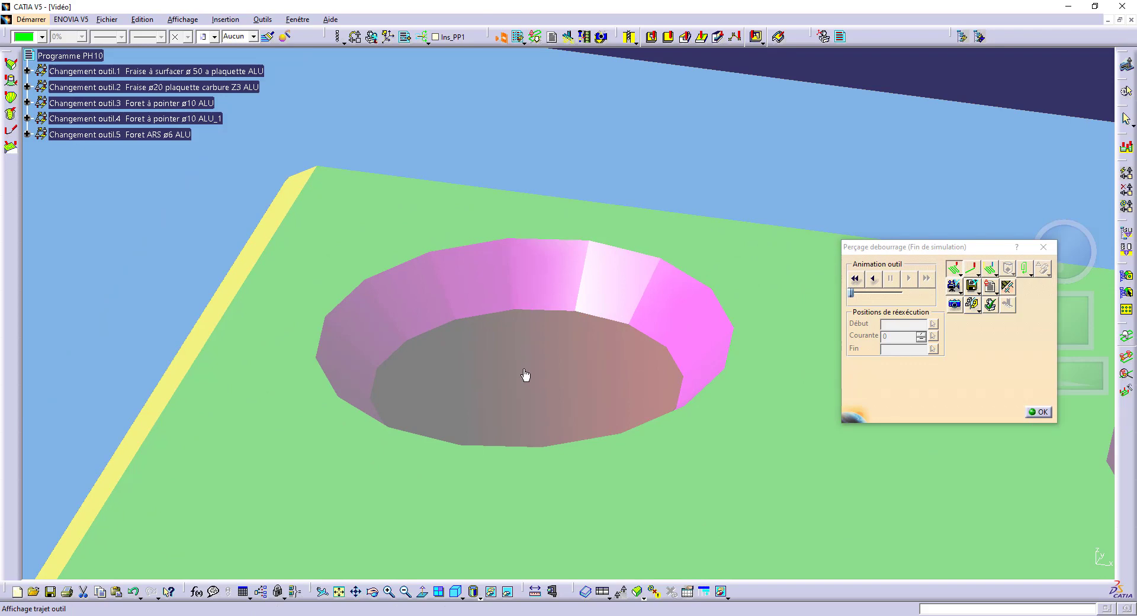
{"action": "middle_click_drag", "start_coordinate": [525, 374], "coordinate": [608, 528]}
{"action": "middle_click_drag", "start_coordinate": [581, 298], "coordinate": [155, 278]}
{"action": "middle_click_drag", "start_coordinate": [557, 423], "coordinate": [544, 307]}
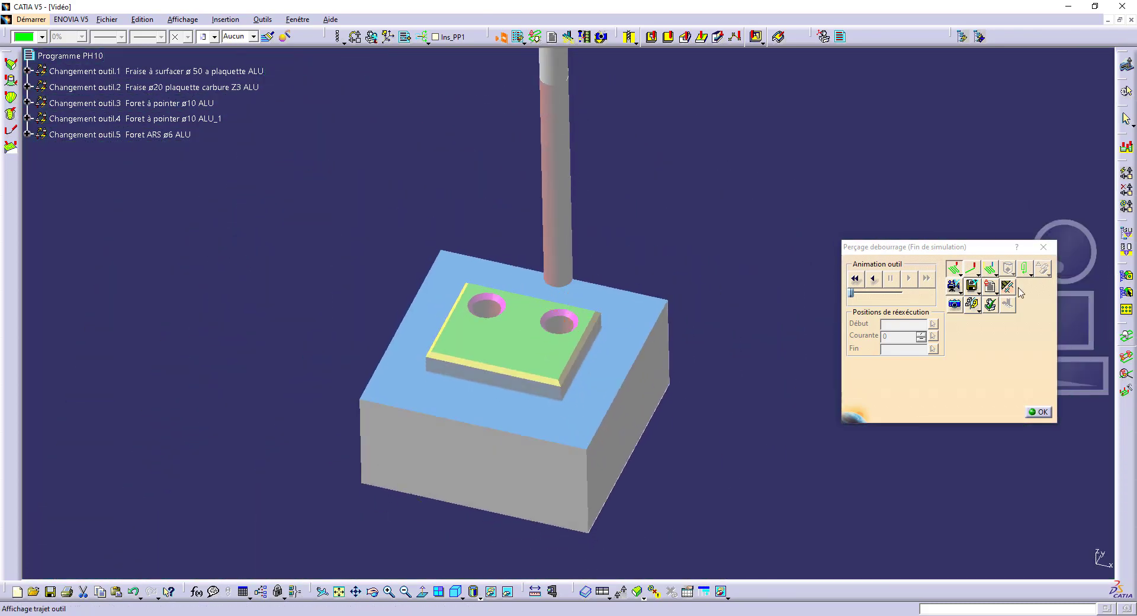
Close the simulation, validate the Perçage debourrage operation and generate the NC code for Programme PH10 as one file per program.
{"action": "left_click", "coordinate": [1037, 413]}
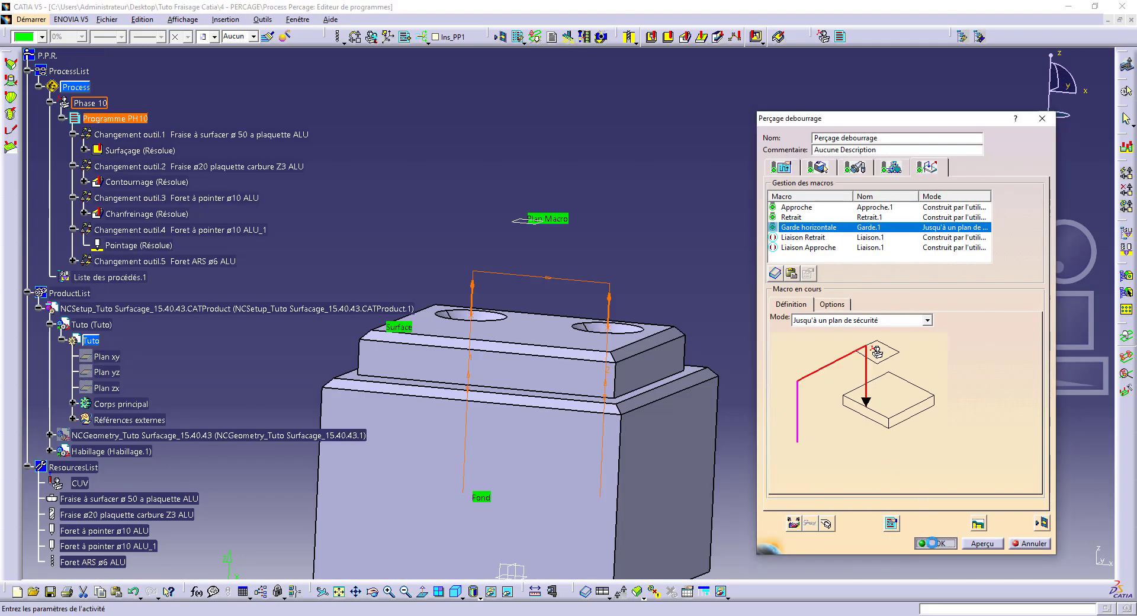
{"action": "key", "text": "Escape"}
{"action": "left_click", "coordinate": [518, 37]}
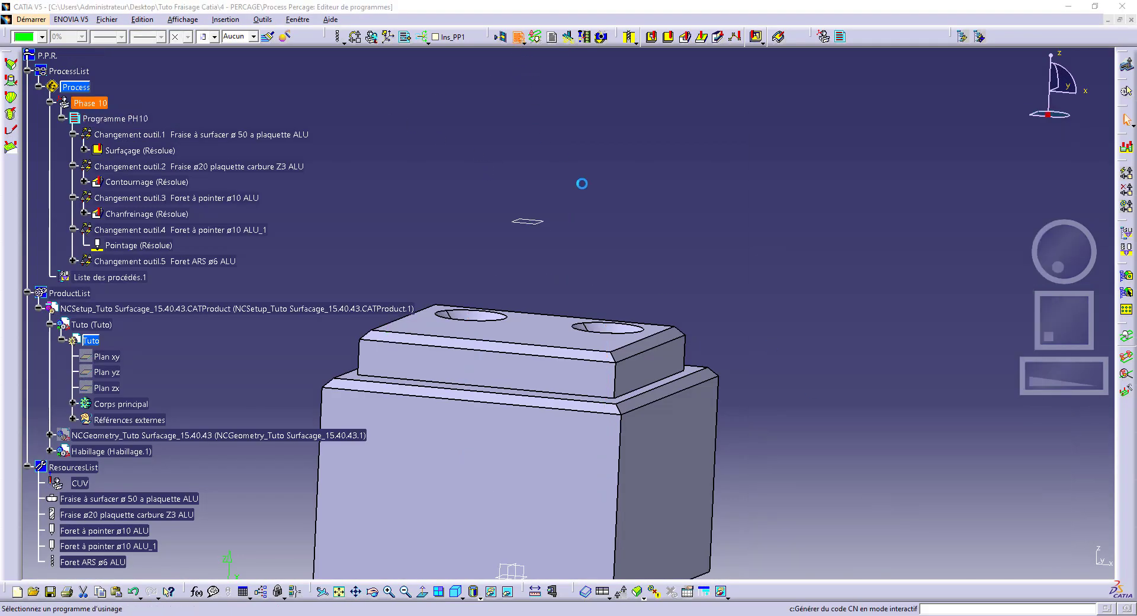
{"action": "left_click", "coordinate": [852, 544]}
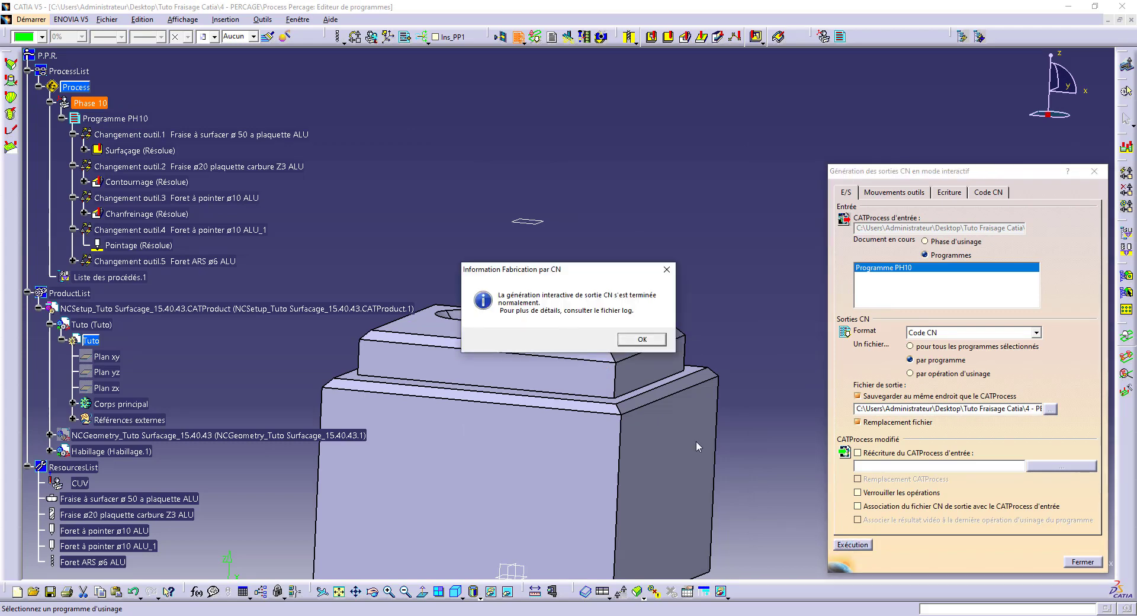
{"action": "left_click", "coordinate": [626, 343]}
{"action": "left_click", "coordinate": [1083, 562]}
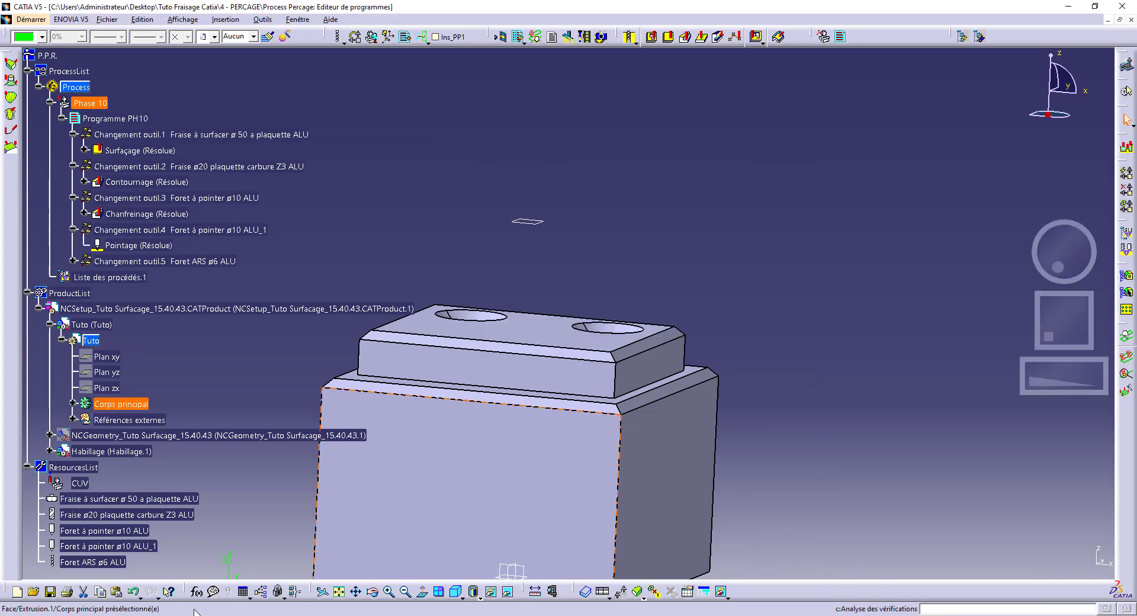
Switch to the 4 - PERCAGE folder in File Explorer and open the generated Process Percage_Programme_PH10 file with Bloc-notes.
{"action": "left_click", "coordinate": [128, 615]}
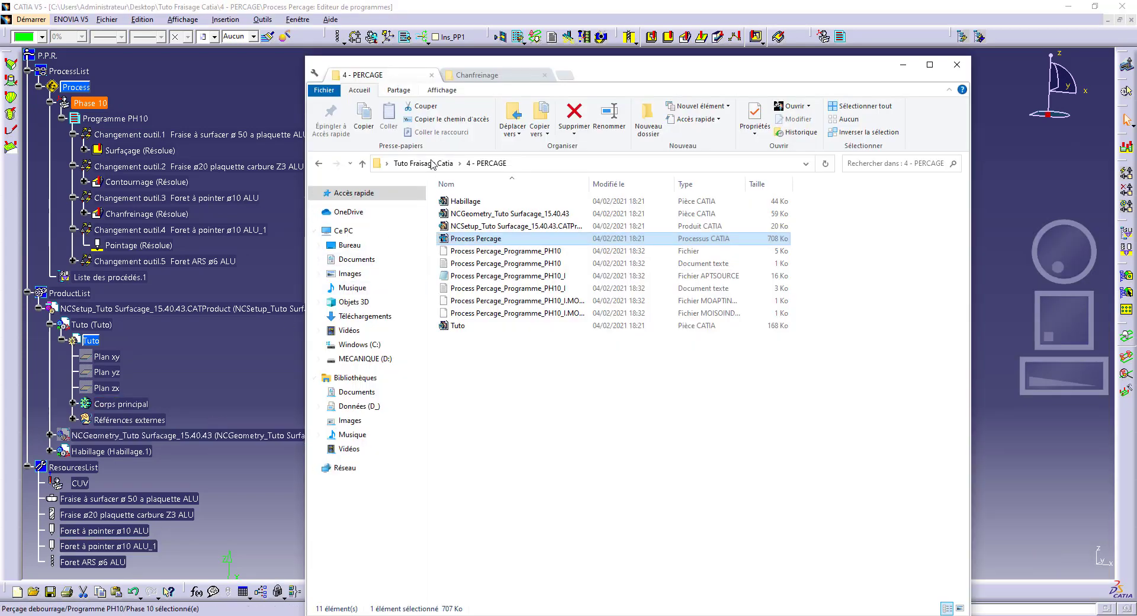
{"action": "left_click", "coordinate": [479, 254]}
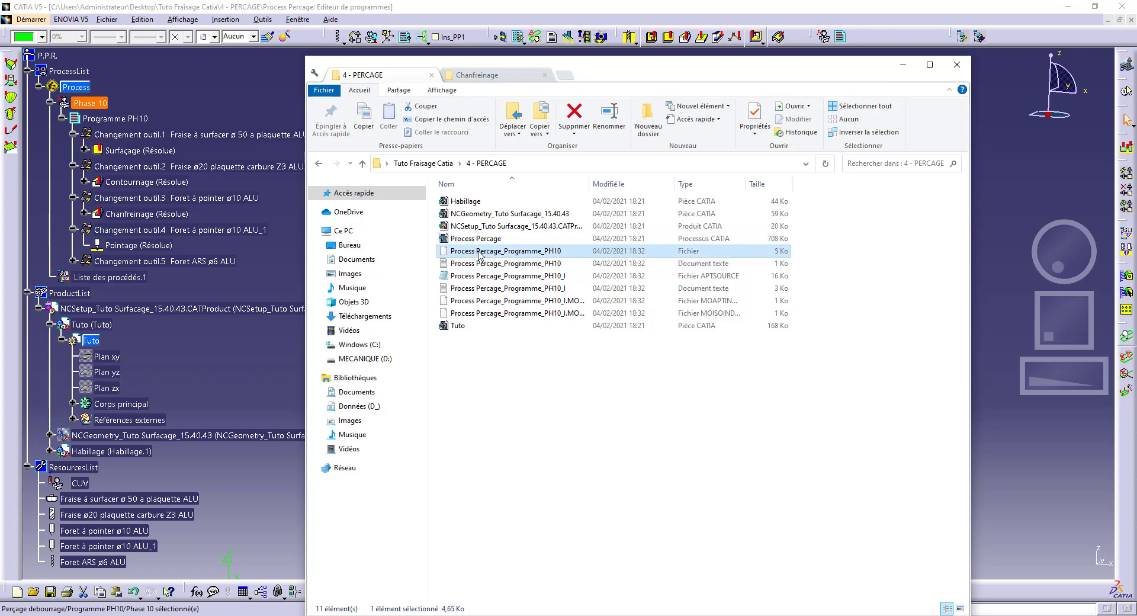
{"action": "double_click", "coordinate": [519, 251]}
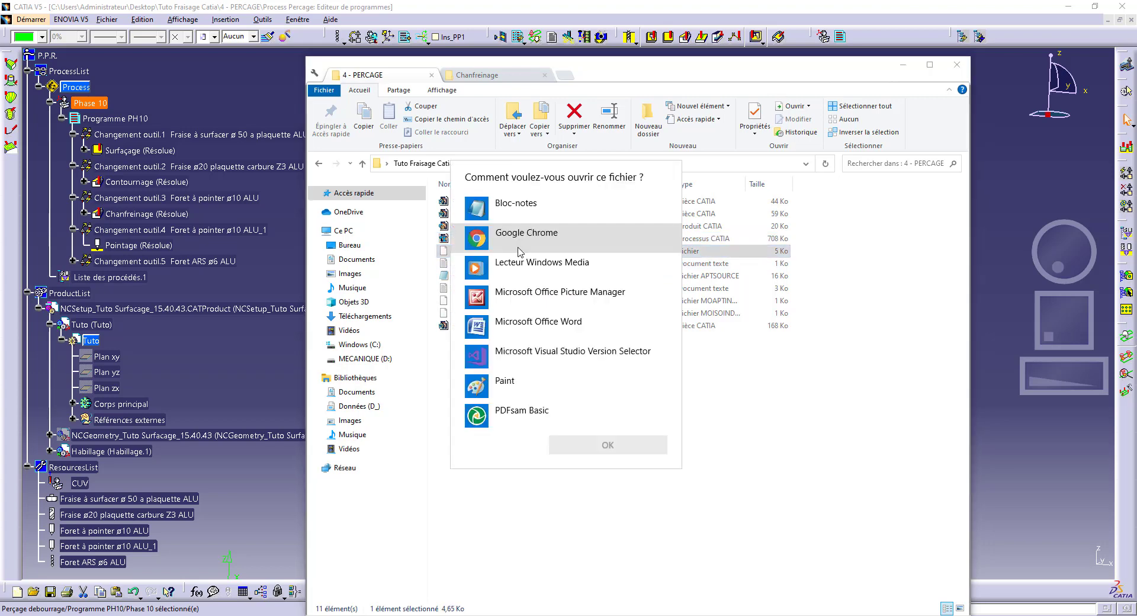
{"action": "left_click", "coordinate": [515, 203]}
{"action": "left_click", "coordinate": [604, 445]}
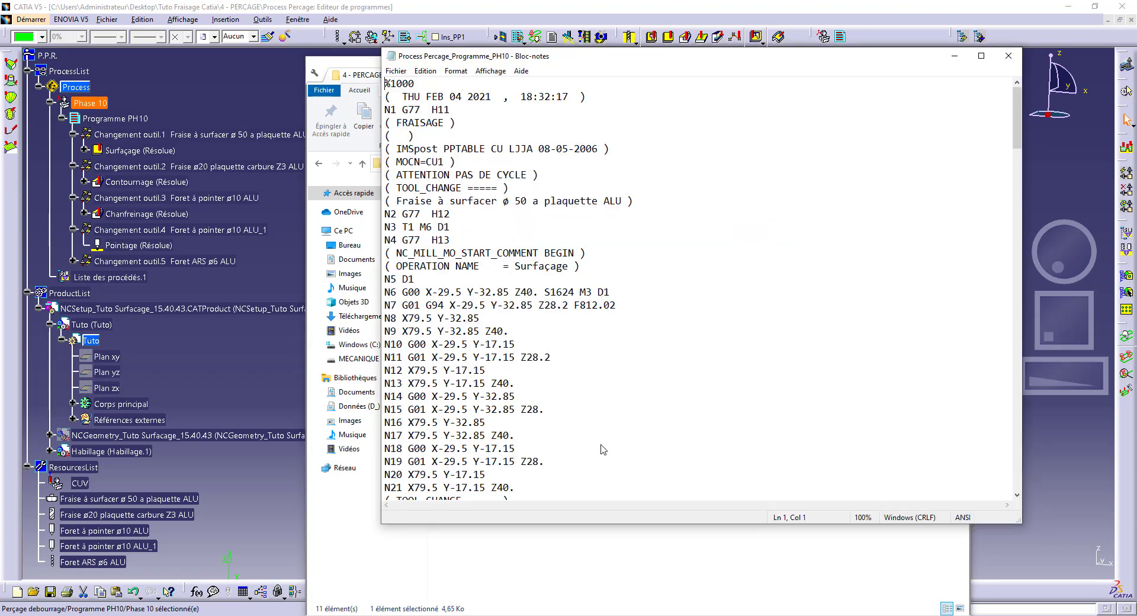
Review the Foret ARS ø6 ALU tool change, spindle speed, feed and peck moves in the NC code, and close the file and folder window.
{"action": "left_click_drag", "start_coordinate": [1017, 125], "coordinate": [1006, 464]}
{"action": "scroll", "coordinate": [471, 255], "scroll_direction": "up", "scroll_amount": 6}
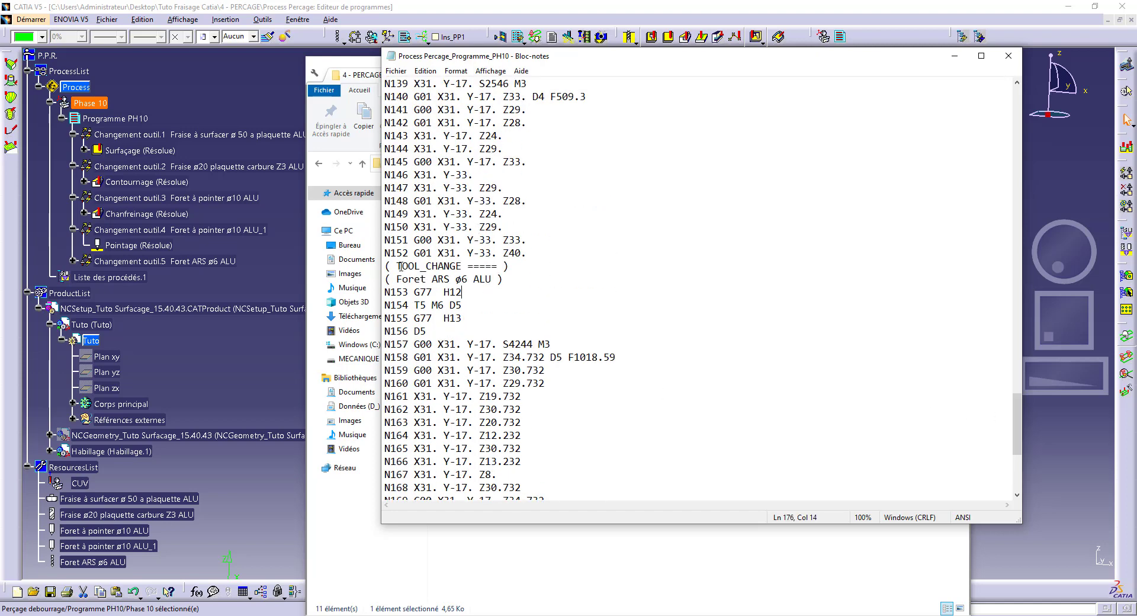
{"action": "left_click_drag", "start_coordinate": [387, 265], "coordinate": [540, 276]}
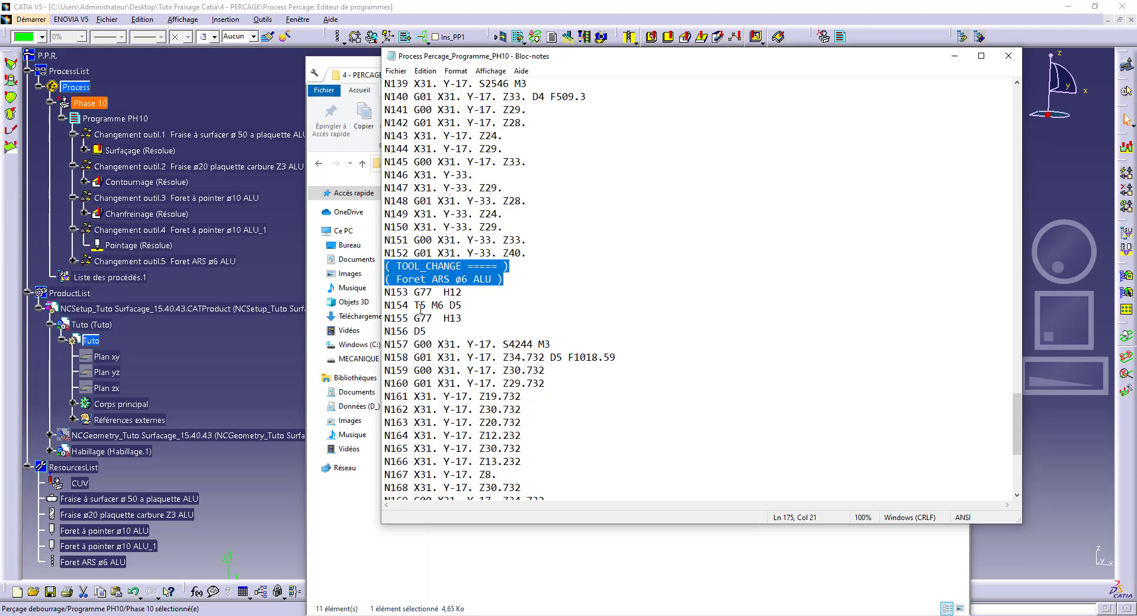
{"action": "left_click_drag", "start_coordinate": [420, 305], "coordinate": [477, 309]}
{"action": "left_click_drag", "start_coordinate": [502, 344], "coordinate": [609, 351]}
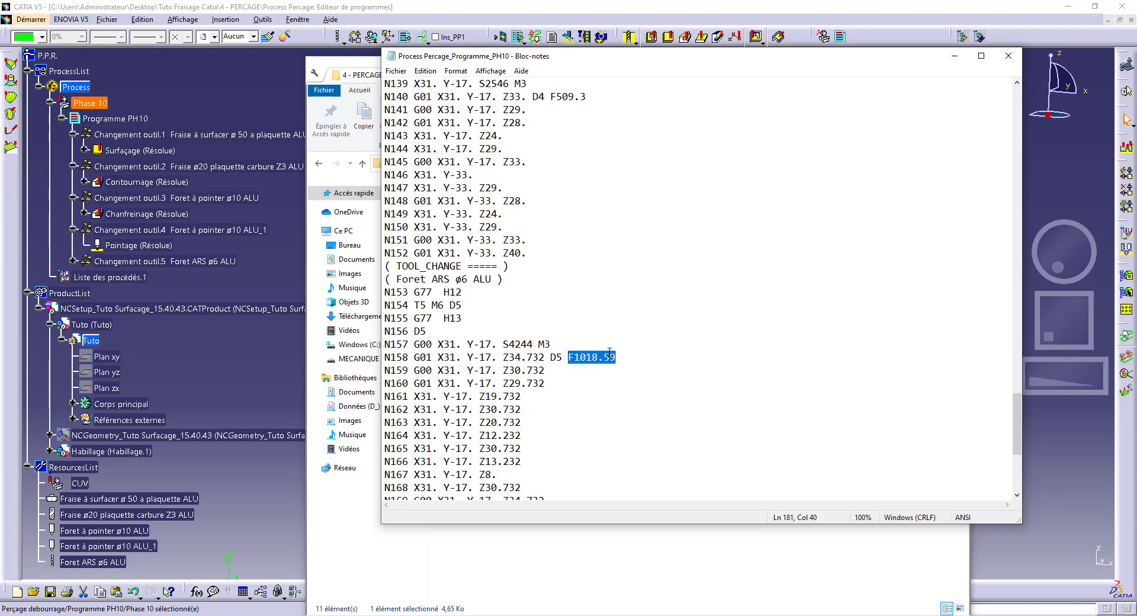
{"action": "scroll", "coordinate": [567, 335], "scroll_direction": "down", "scroll_amount": 1}
{"action": "scroll", "coordinate": [446, 351], "scroll_direction": "down", "scroll_amount": 4}
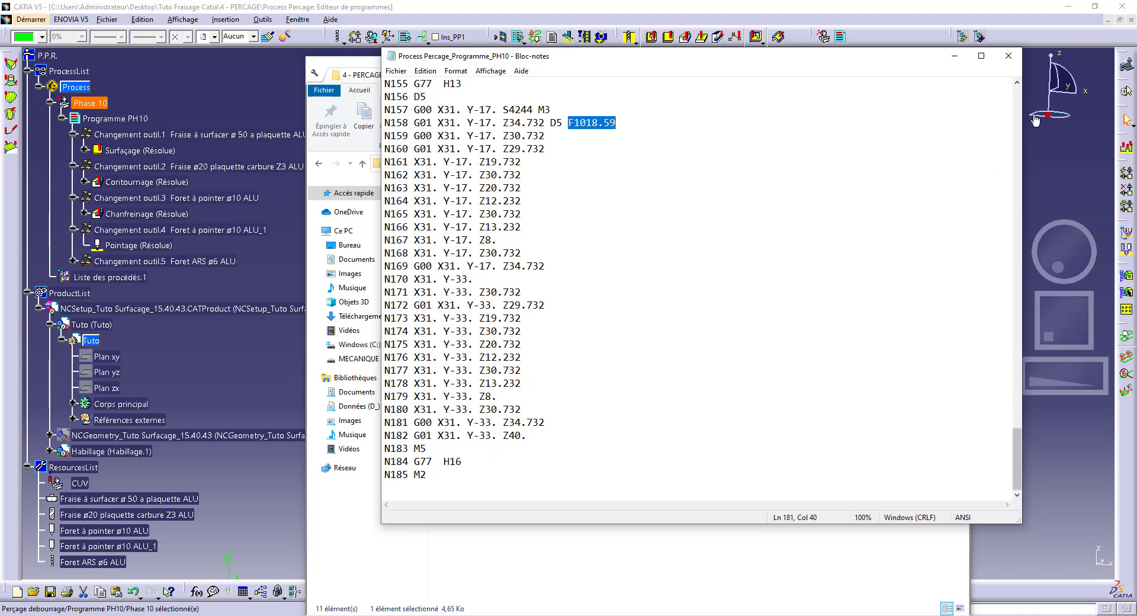
{"action": "left_click", "coordinate": [1009, 56]}
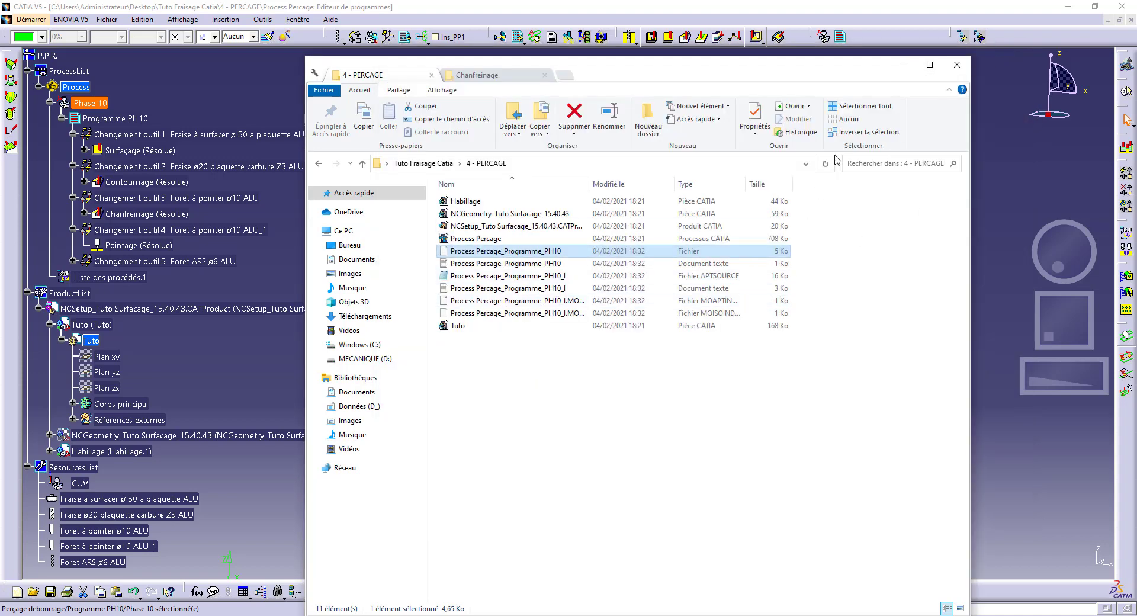
{"action": "left_click", "coordinate": [902, 65]}
Save Process Percage.CATProcess and all its linked documents to the 4 - PERCAGE folder through save management with directory propagation.
{"action": "left_click", "coordinate": [107, 20]}
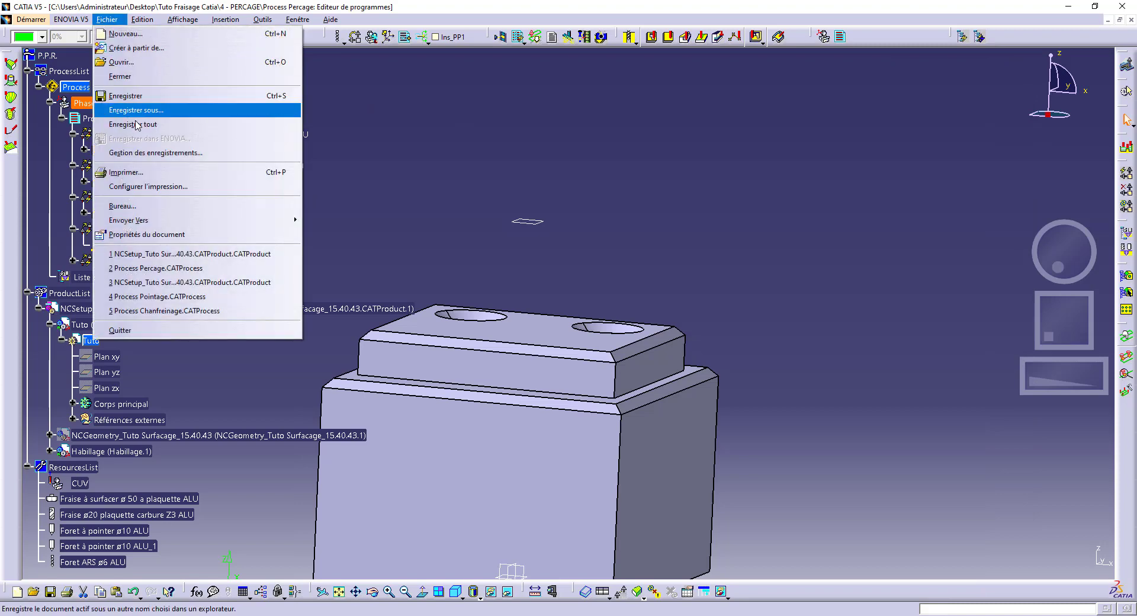
{"action": "left_click", "coordinate": [178, 150]}
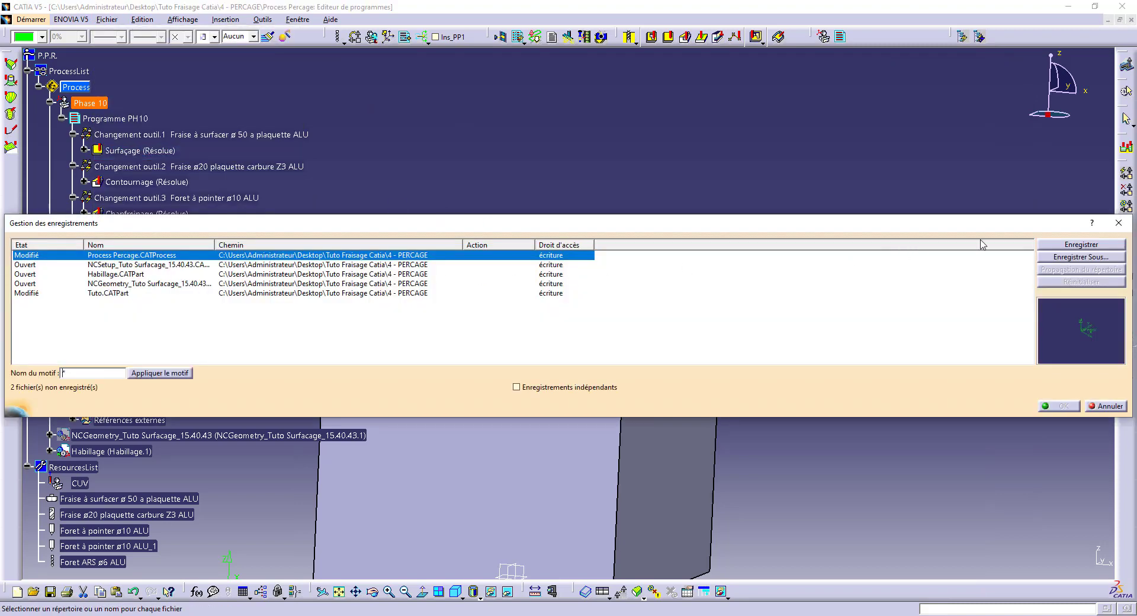
{"action": "left_click", "coordinate": [1064, 245]}
{"action": "left_click", "coordinate": [1066, 270]}
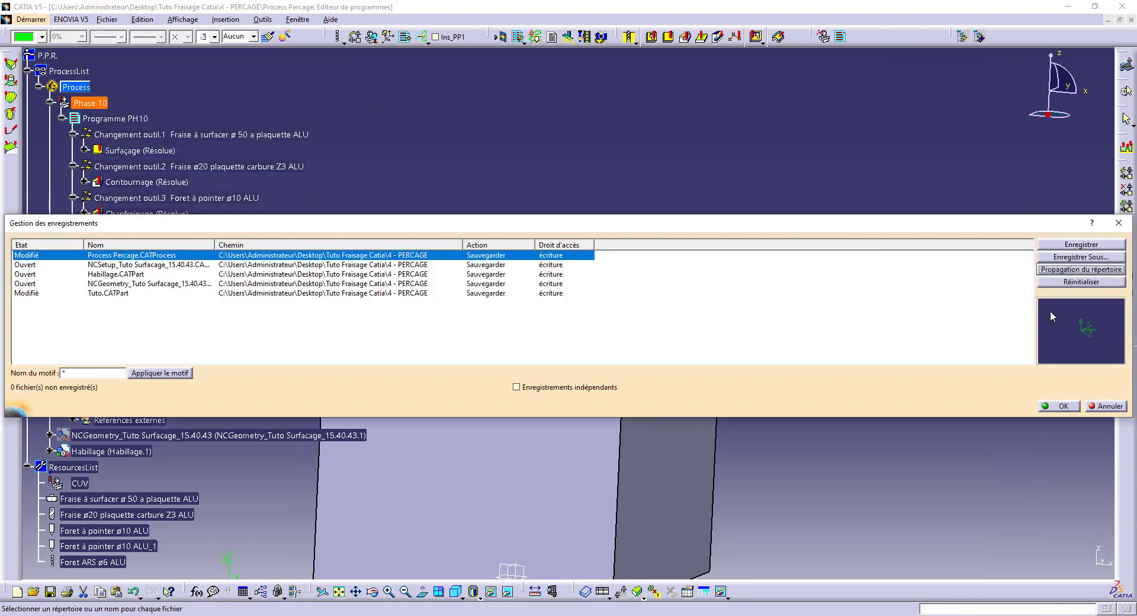
{"action": "left_click", "coordinate": [1058, 407]}
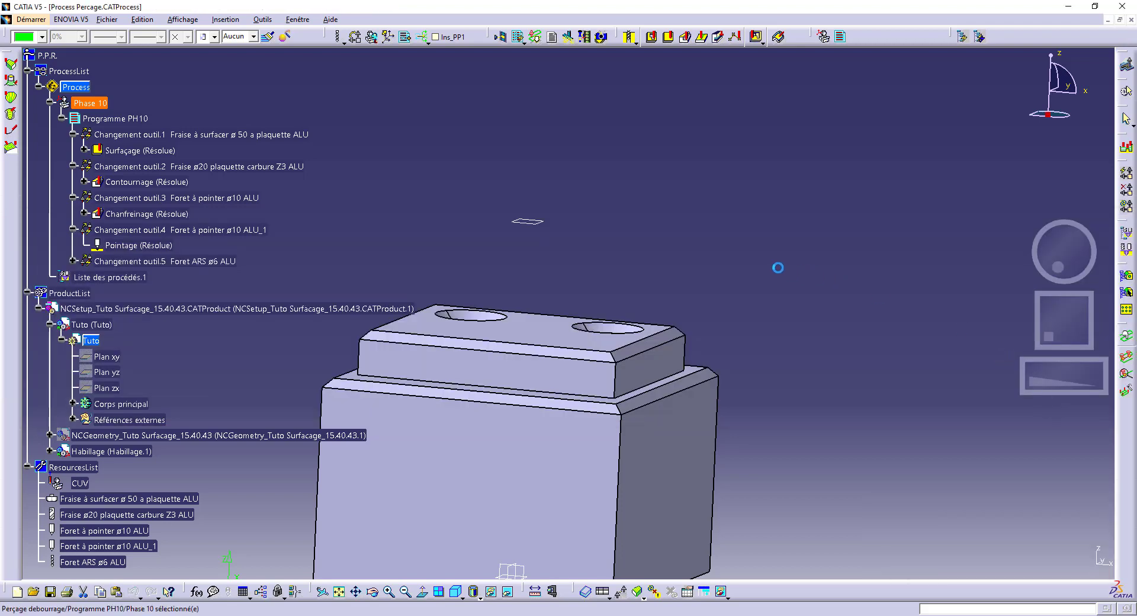